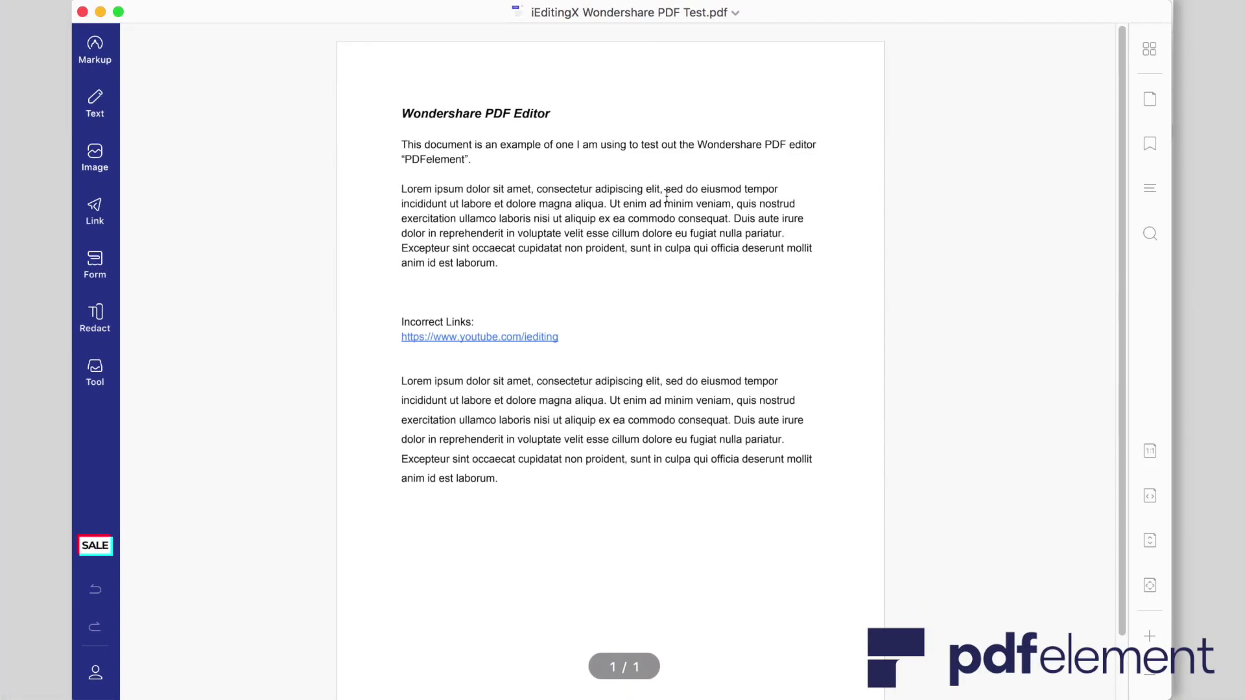
Step: Highlight 'Lorem ipsum dolor' in yellow and 'ullamco laboris' in green
click(94, 47)
click(164, 69)
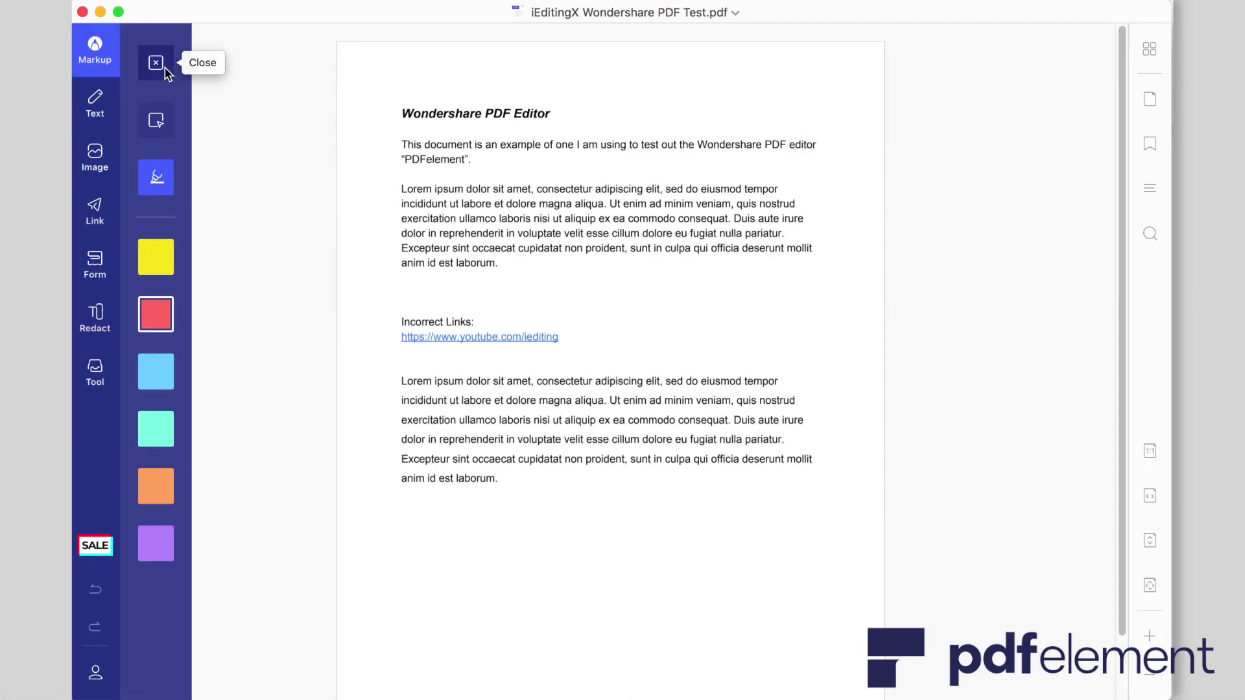
click(157, 263)
drag(402, 189, 491, 189)
double_click(166, 367)
click(265, 338)
click(250, 373)
drag(459, 219, 533, 221)
click(157, 367)
Step: Strike through 'dolor' in red and underline the title 'Wondershare PDF Editor'
click(94, 47)
click(161, 126)
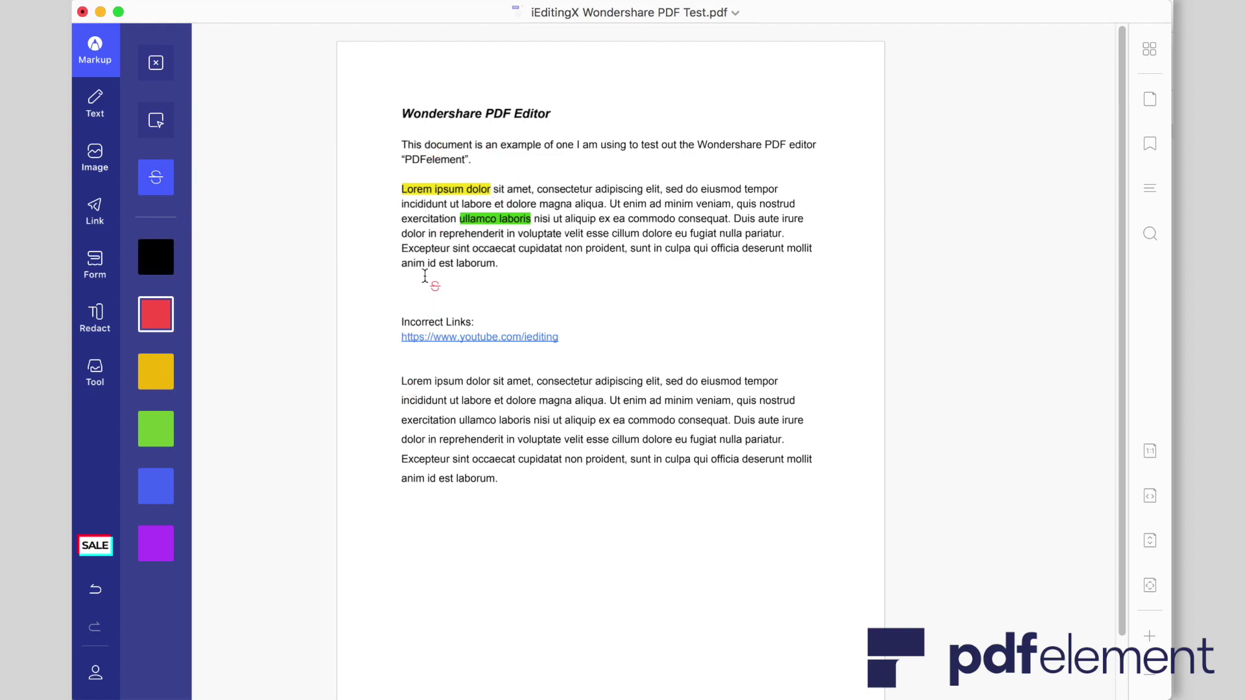
drag(401, 234, 426, 234)
click(156, 62)
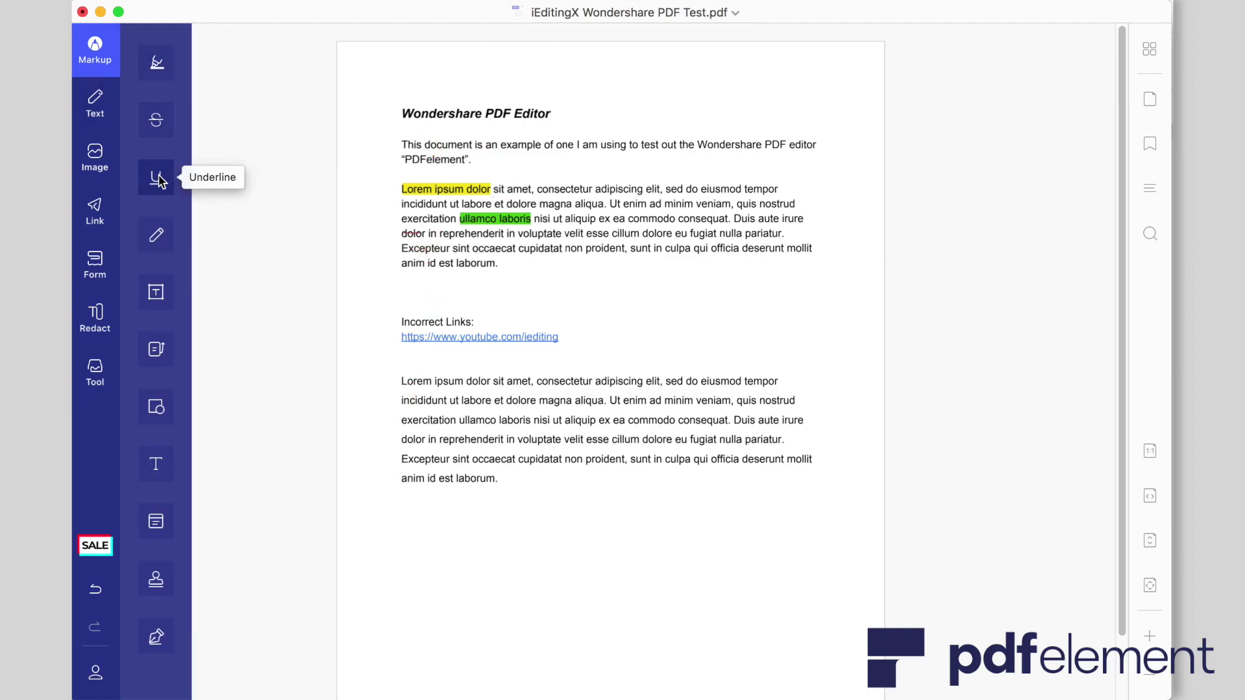
click(156, 178)
drag(402, 114, 553, 120)
click(156, 62)
Step: Write 'hello' freehand with the Pencil at 13.0 thickness, then switch to the Eraser
click(156, 234)
mouse_move(413, 521)
mouse_down()
mouse_move(423, 565)
mouse_move(478, 517)
mouse_move(518, 546)
mouse_move(586, 531)
mouse_move(516, 593)
mouse_move(547, 520)
mouse_move(492, 528)
mouse_move(495, 517)
mouse_move(572, 605)
mouse_move(658, 584)
mouse_move(632, 519)
mouse_up()
click(155, 315)
click(237, 300)
click(156, 234)
Step: Add a widened text box below the last paragraph reading 'Hello. Here I am adding text to my document. It blends right in.'
click(156, 62)
click(157, 286)
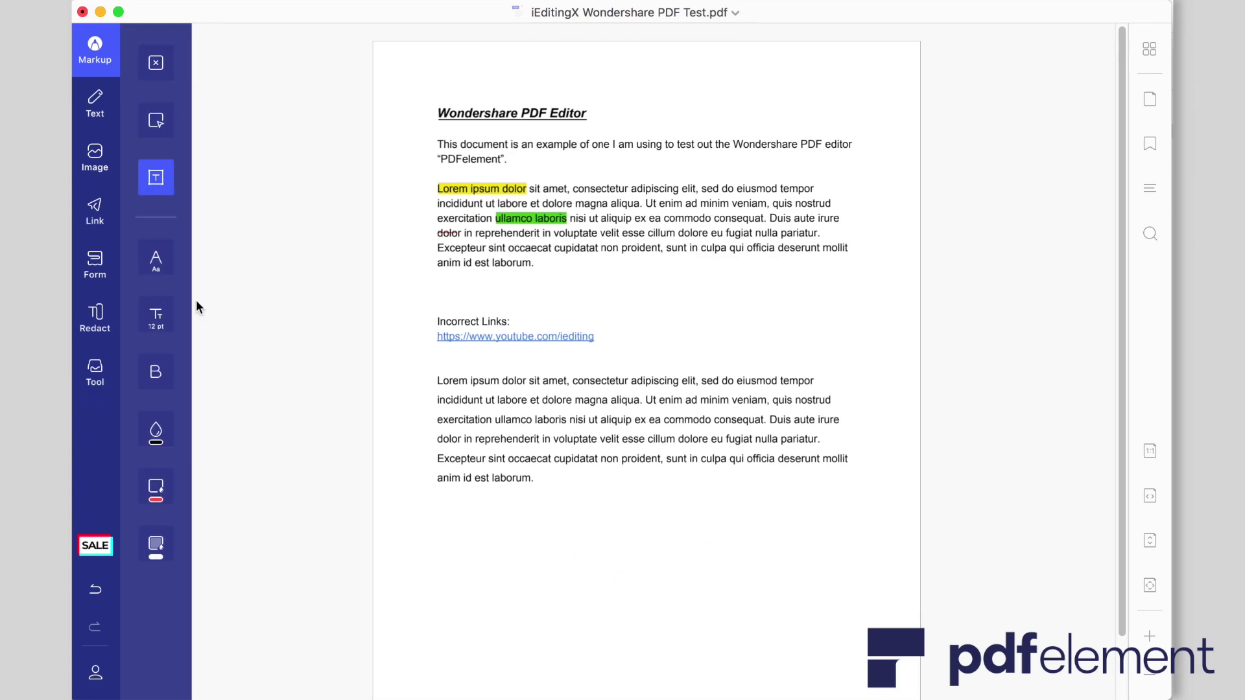
click(193, 269)
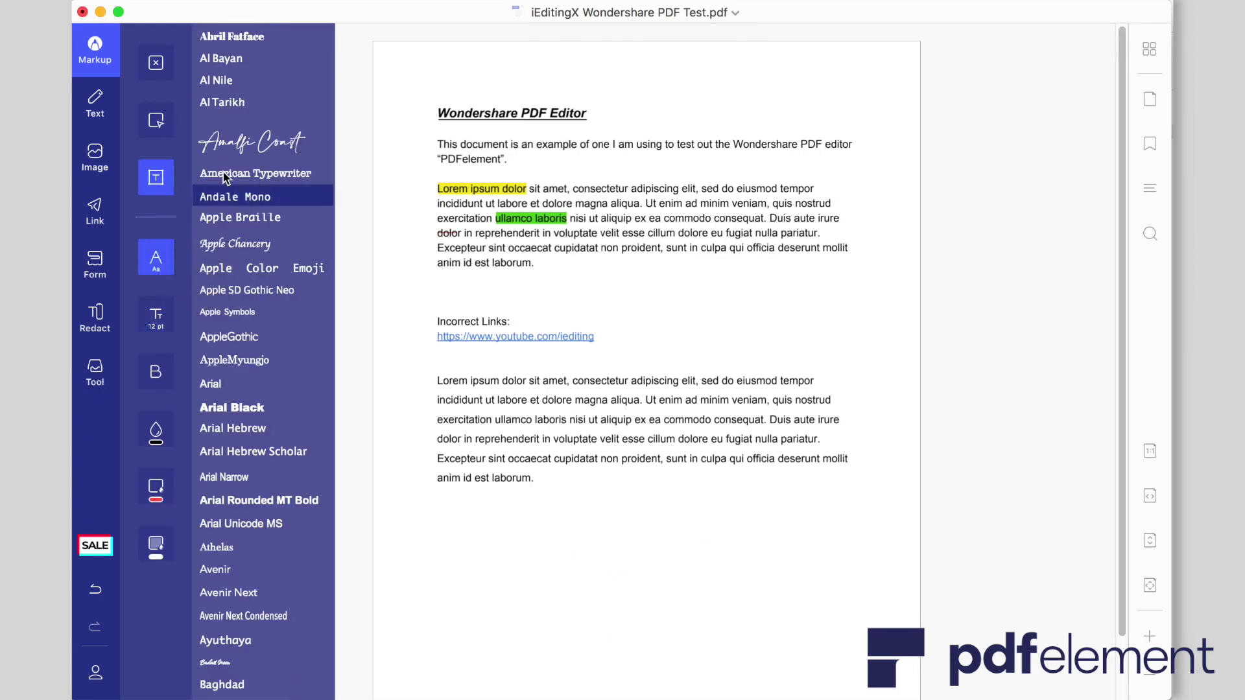
click(238, 353)
click(447, 509)
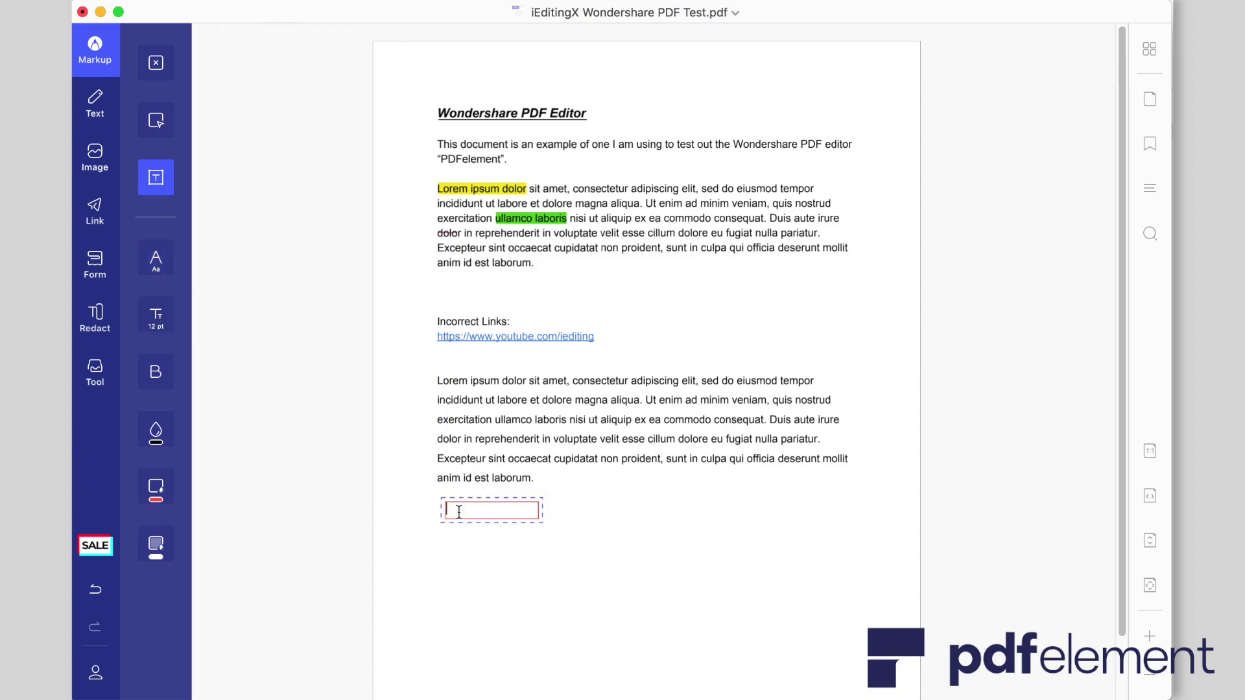
text(Hellom)
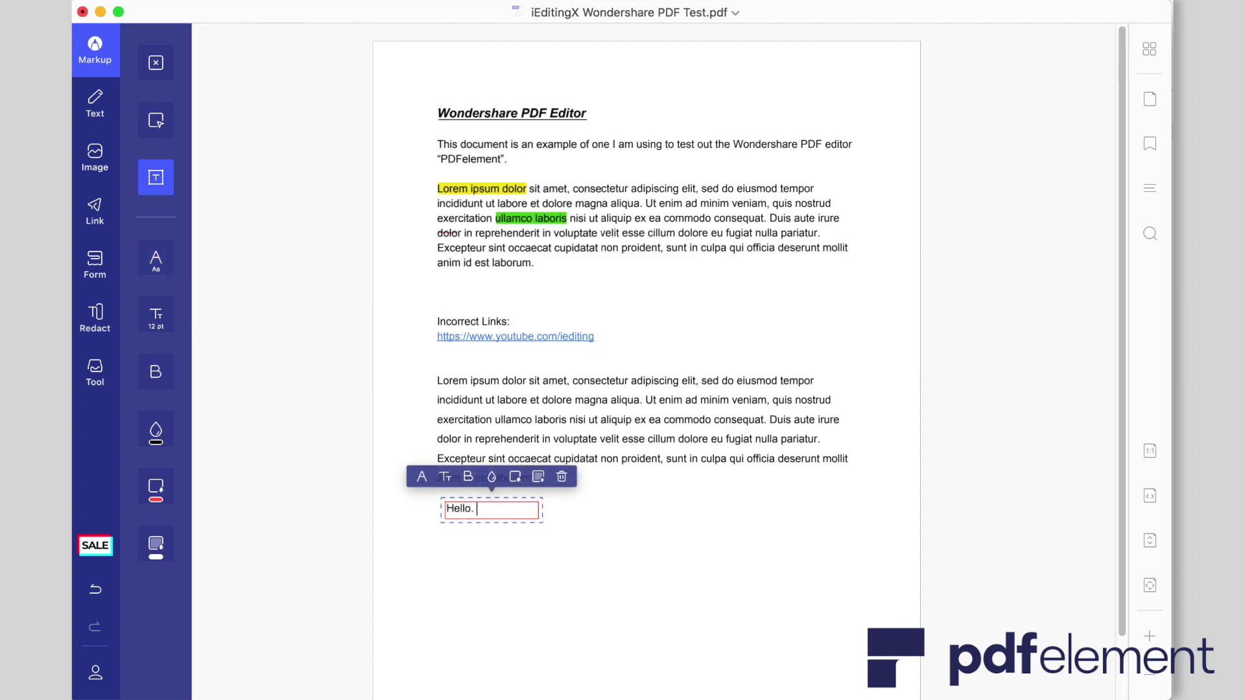
text(Here I am adding text to m)
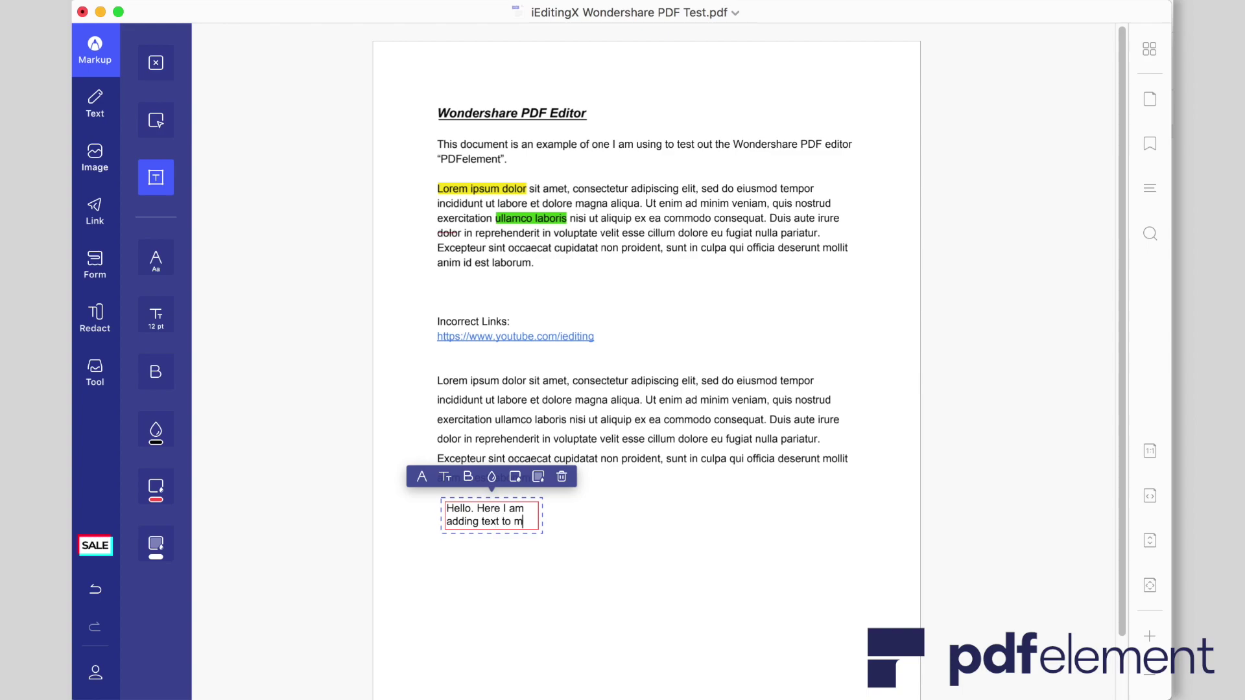
text(y document. It blends right in.)
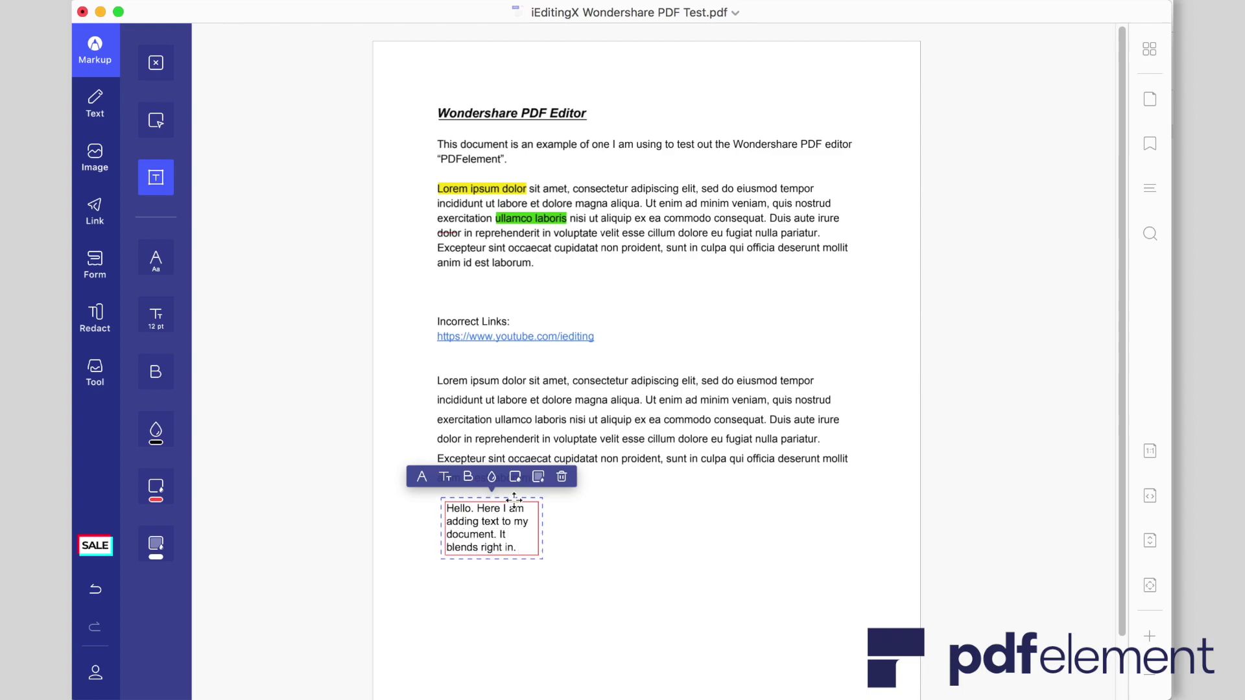
drag(514, 499, 851, 529)
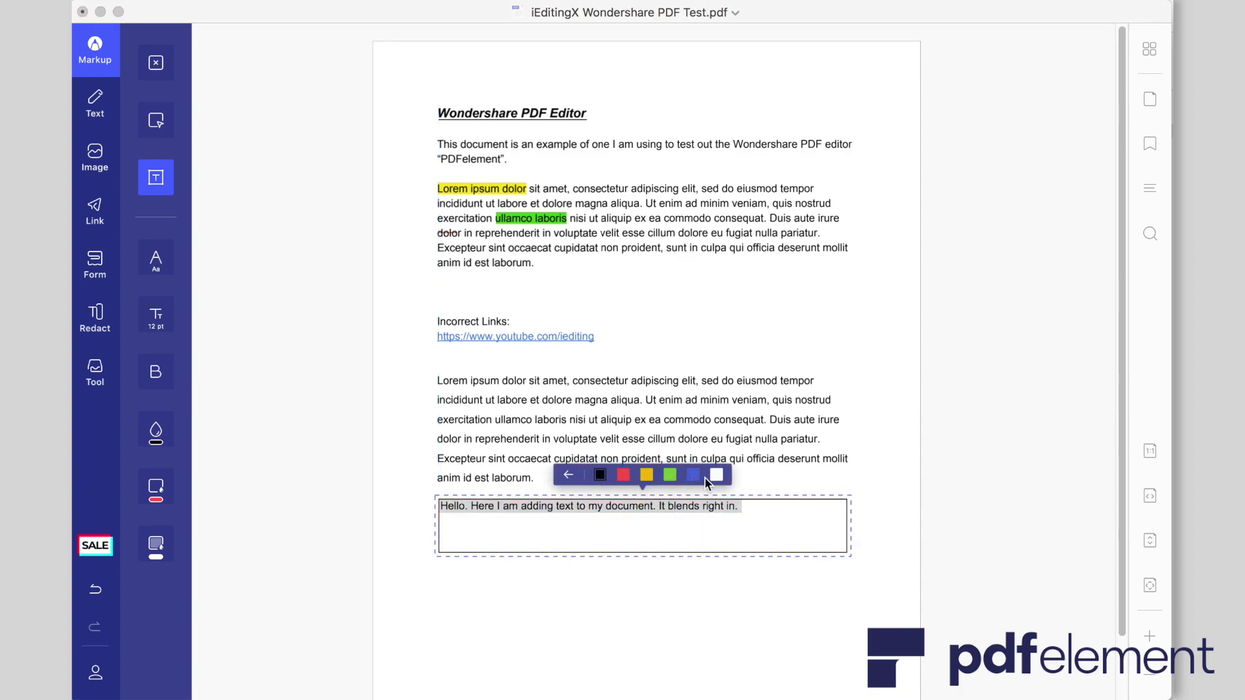
click(649, 579)
click(765, 545)
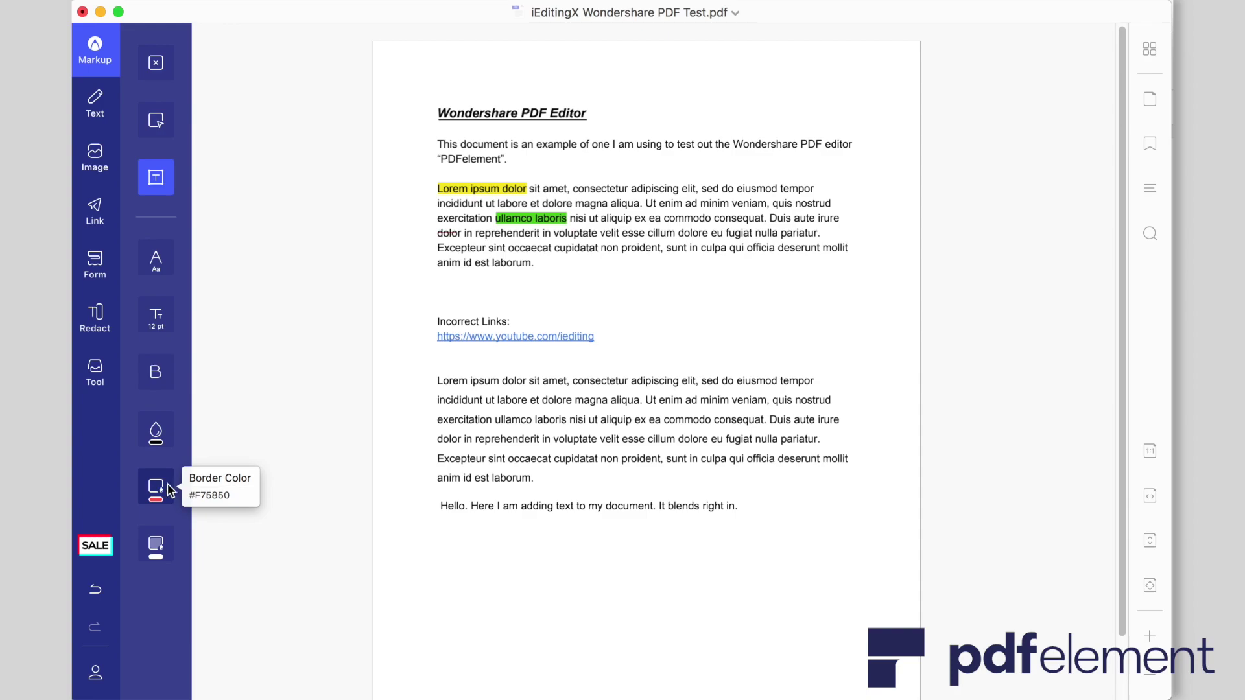
Step: Add a text callout reading 'Make notes easily' pointing at the first paragraph
click(155, 62)
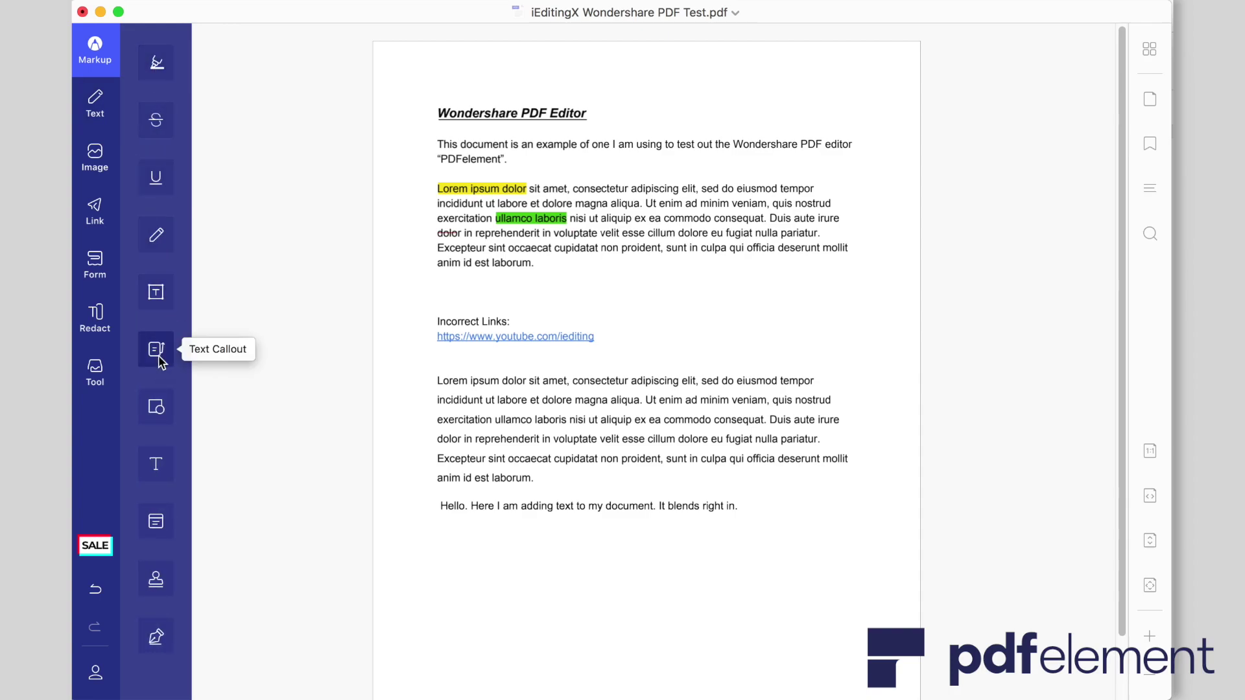
click(160, 355)
mouse_move(441, 285)
mouse_down()
mouse_move(584, 305)
mouse_move(656, 297)
mouse_up()
text(Make no)
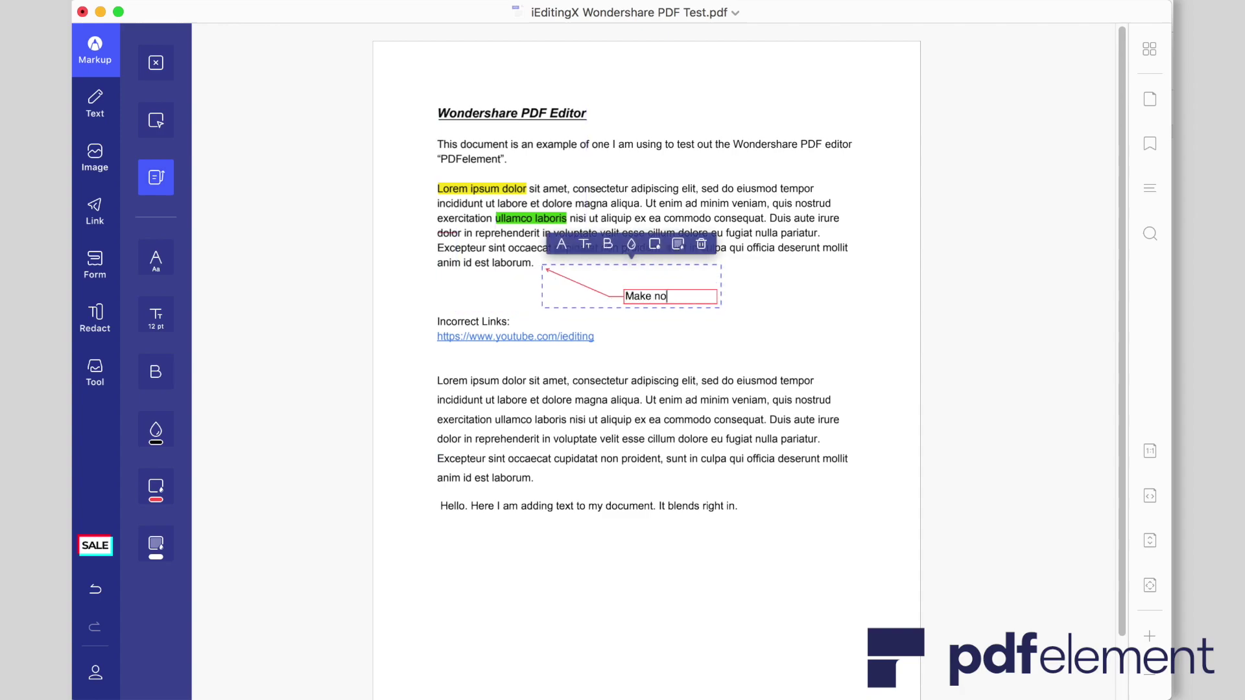
text(tes easily)
click(794, 330)
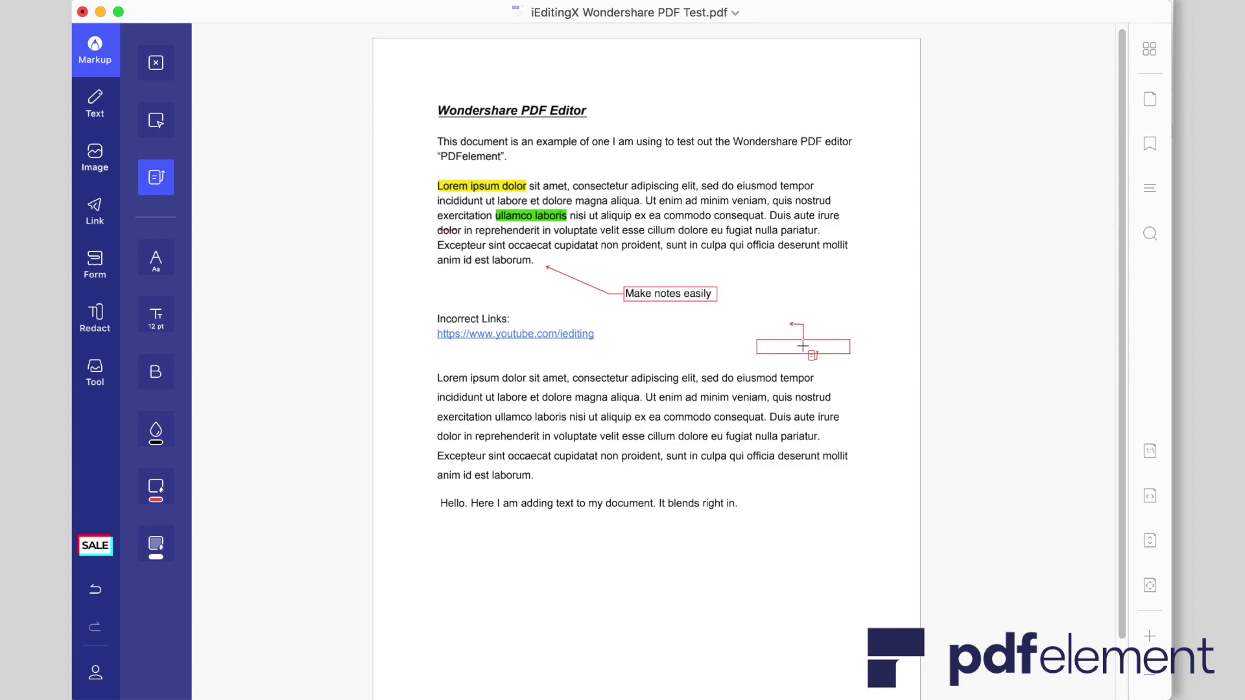
click(861, 289)
Step: Draw a red rectangle below the added text and nudge it up and left
click(156, 62)
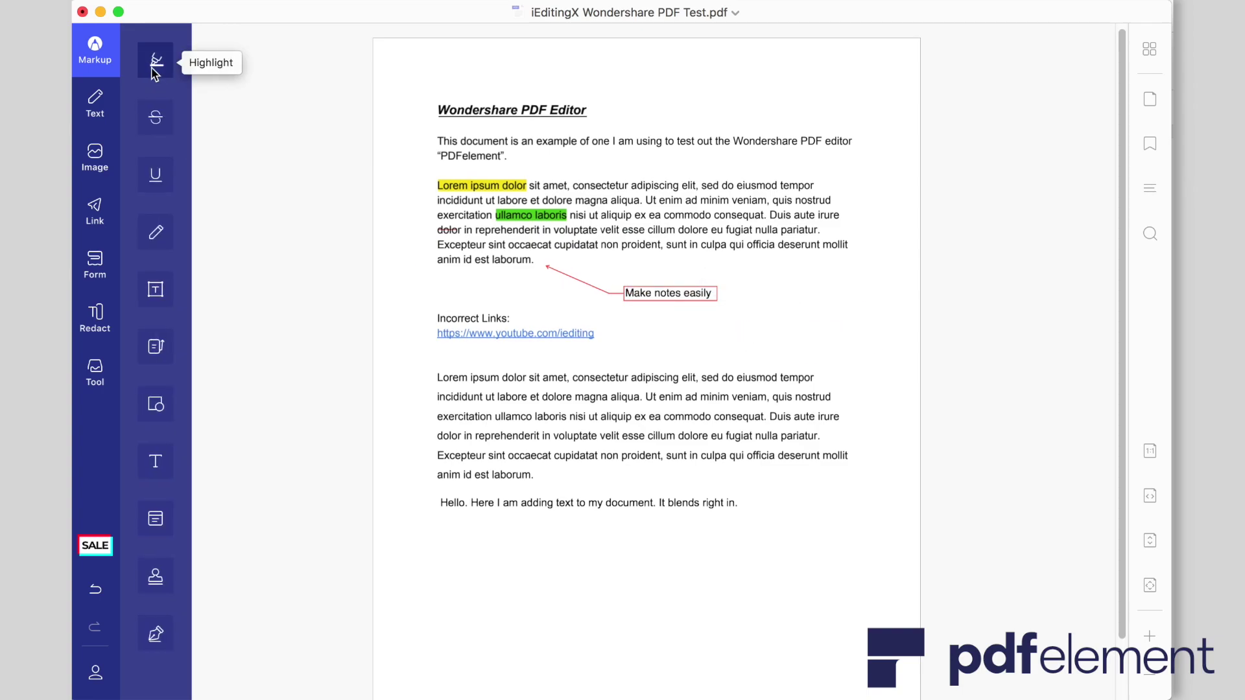
click(158, 406)
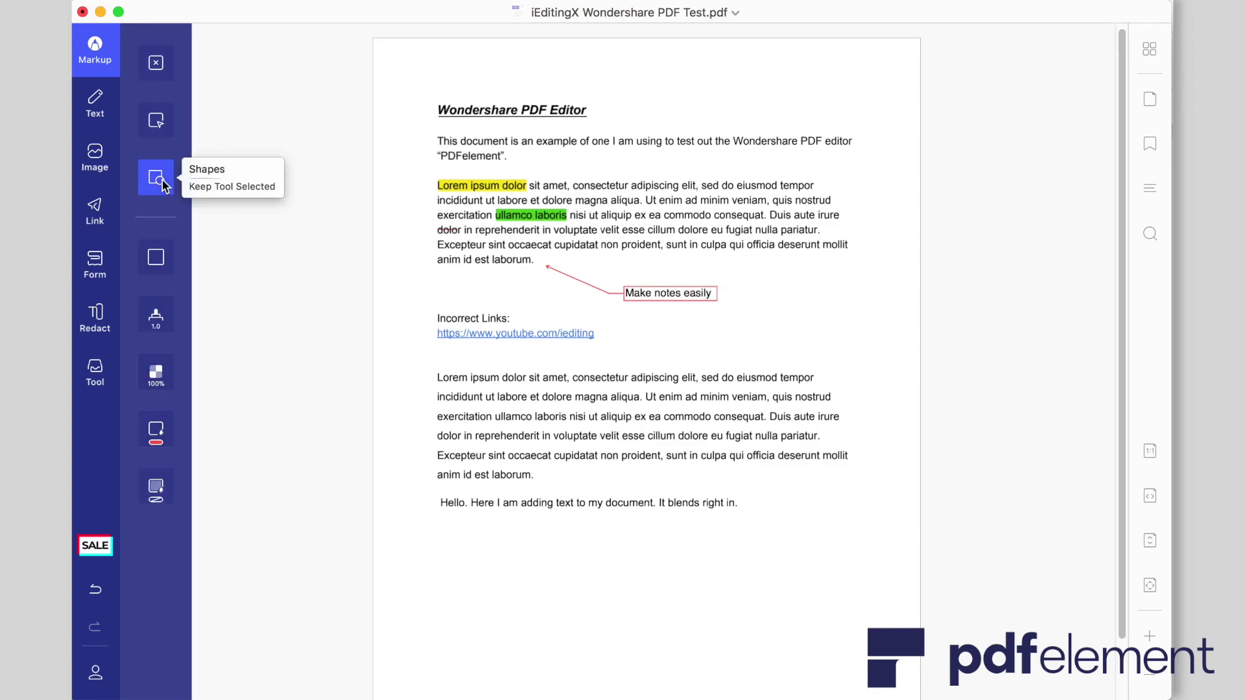
mouse_move(454, 550)
mouse_down()
mouse_move(659, 636)
mouse_move(853, 670)
mouse_up()
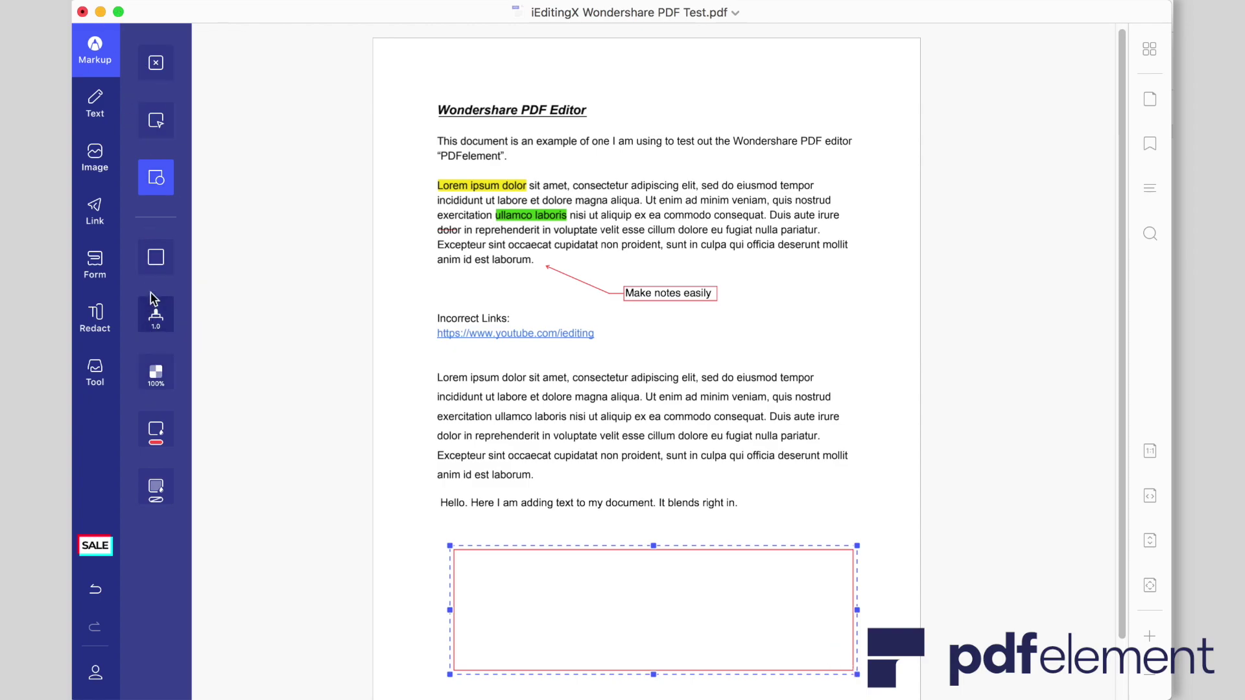
click(155, 120)
click(460, 593)
drag(788, 550, 843, 565)
Step: Place a blue sticky note inside the rectangle
click(155, 62)
click(156, 521)
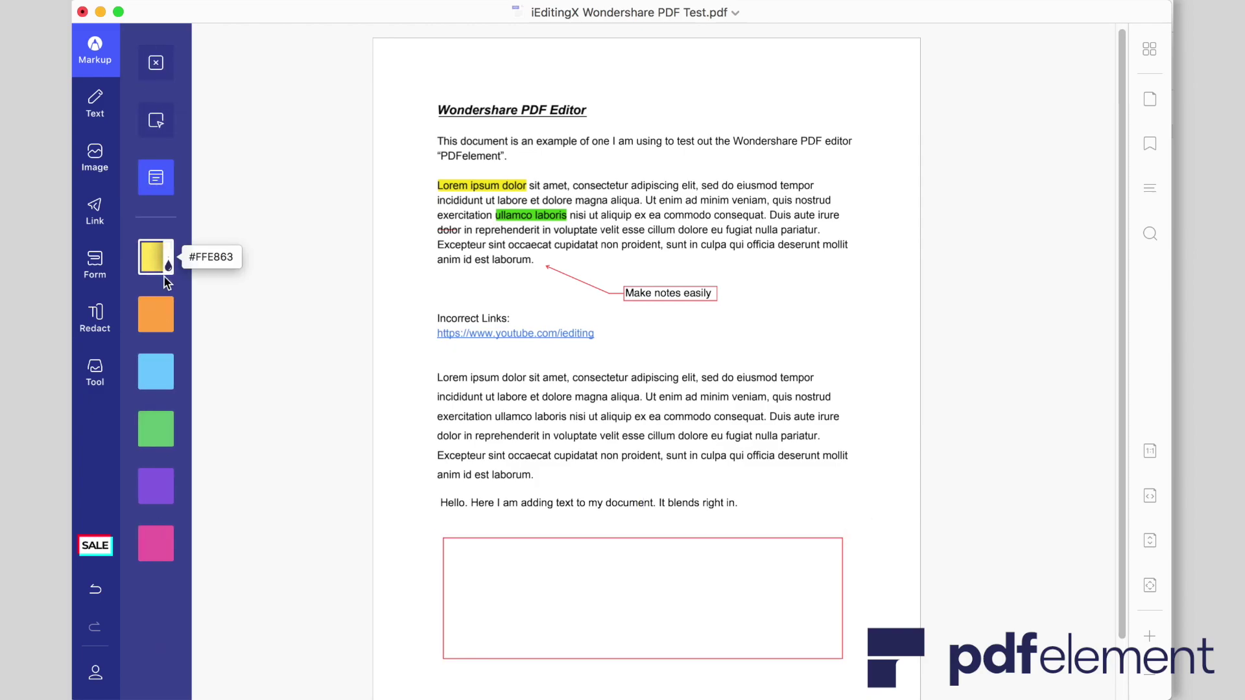
click(156, 371)
click(487, 653)
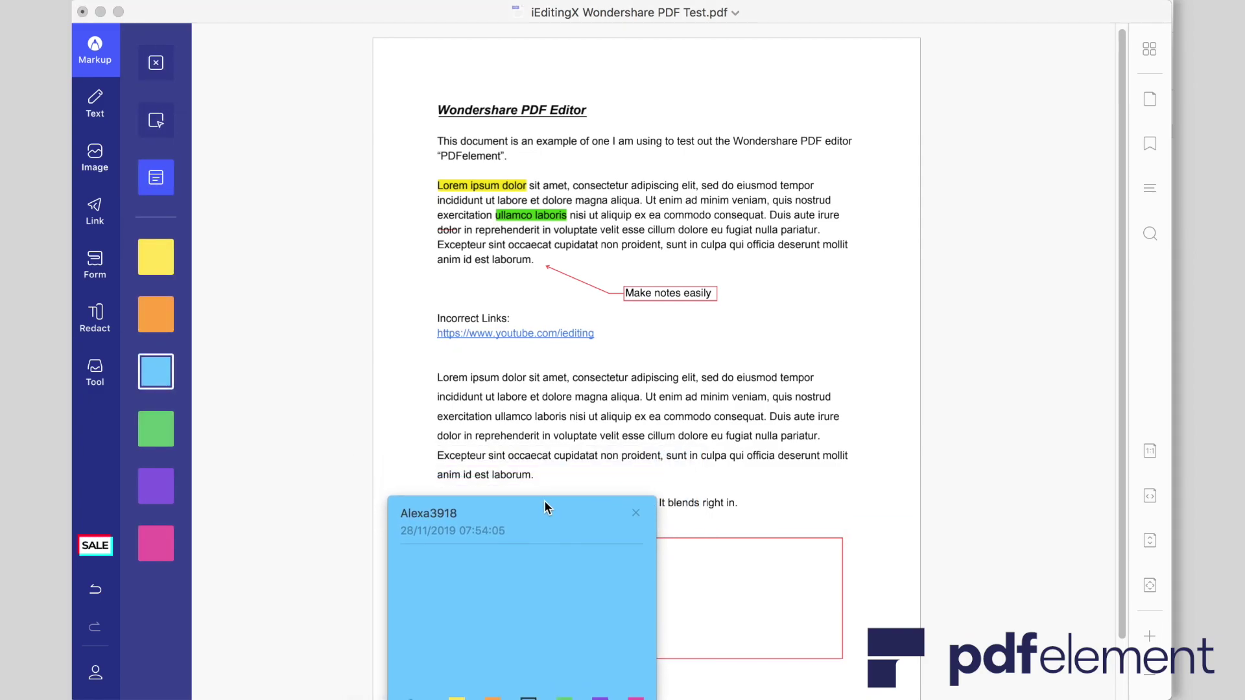
Step: Place a SIGN HERE stamp inside the red box
click(637, 462)
click(155, 62)
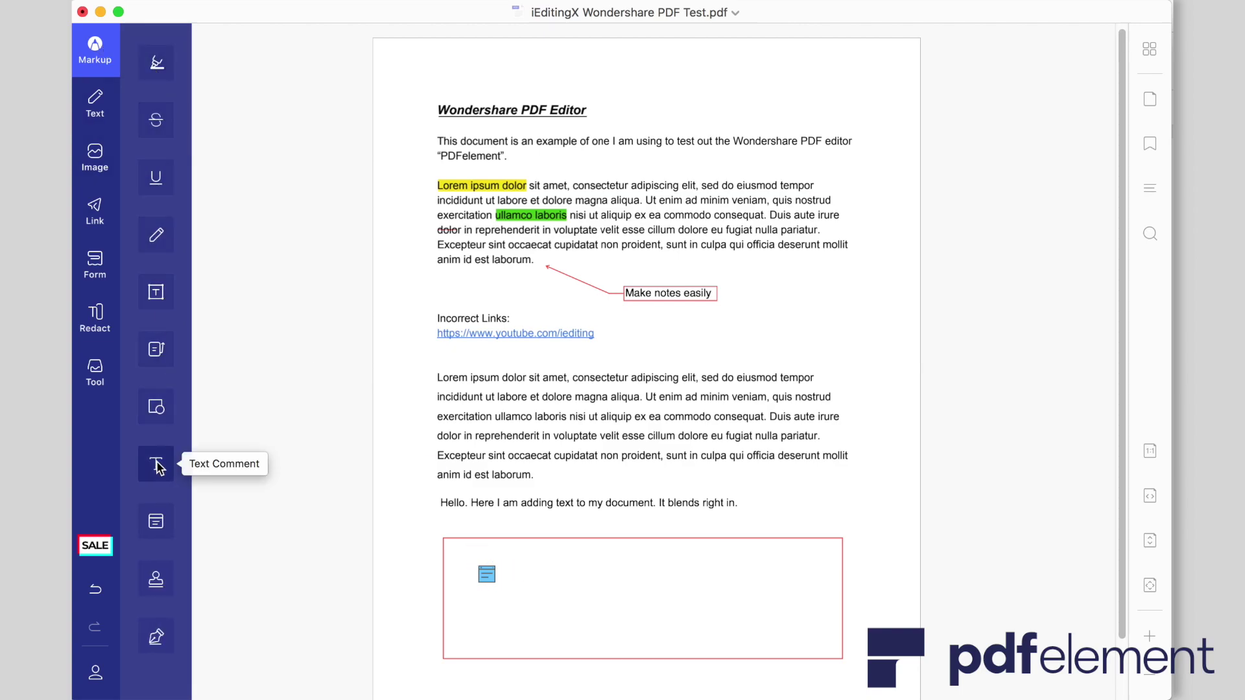
click(156, 579)
click(247, 325)
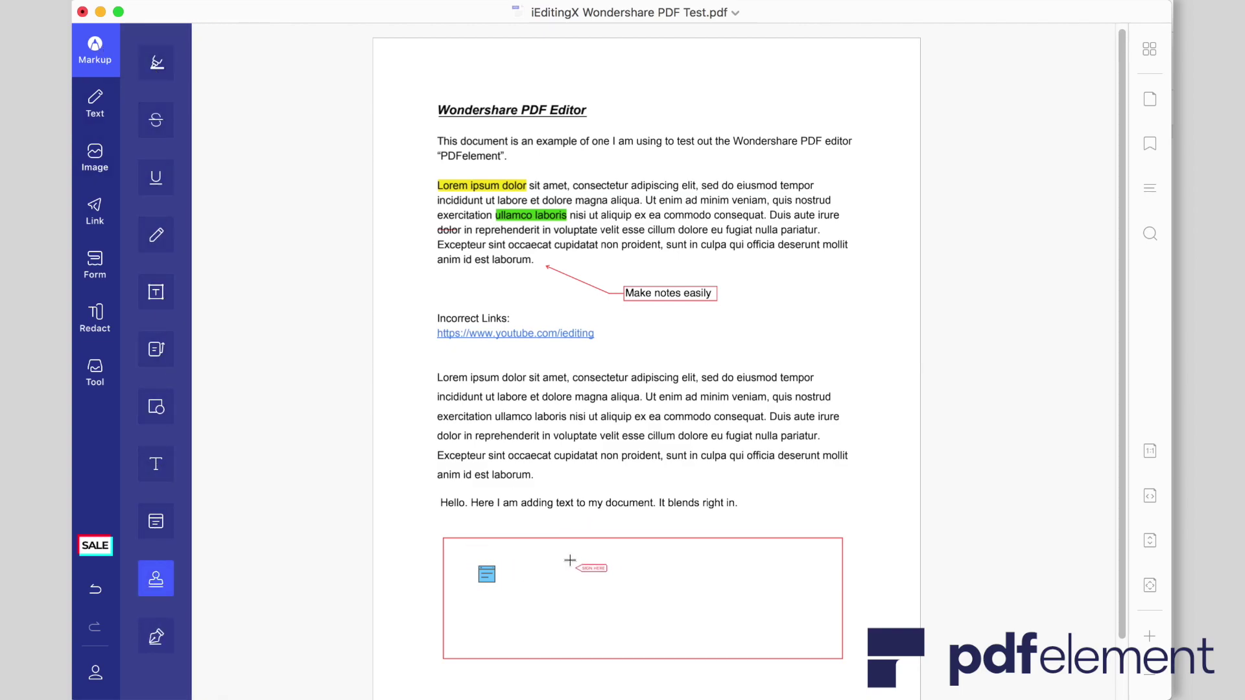
click(647, 559)
click(556, 601)
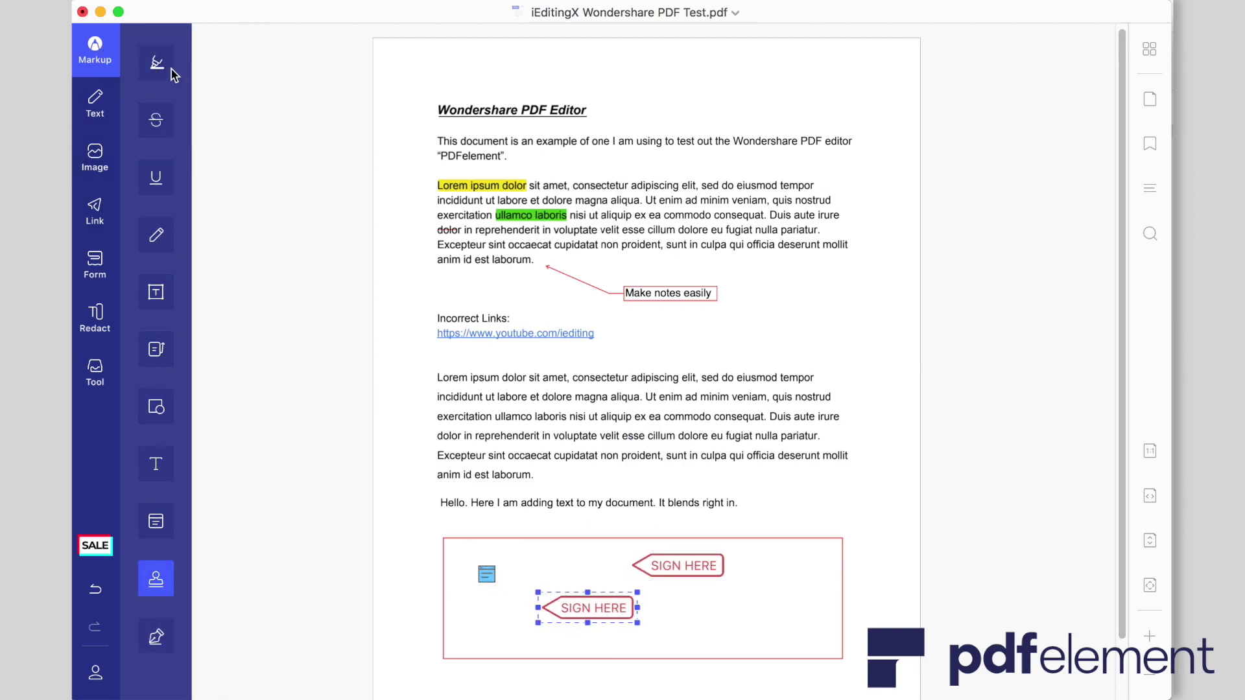
drag(604, 603, 692, 562)
Step: Draw a handwritten 'hey' signature, place it in the box, and undo the extra copy
click(156, 636)
mouse_move(401, 382)
mouse_down()
mouse_move(459, 278)
mouse_move(520, 355)
mouse_move(808, 306)
mouse_up()
click(796, 486)
click(570, 622)
drag(593, 624, 596, 567)
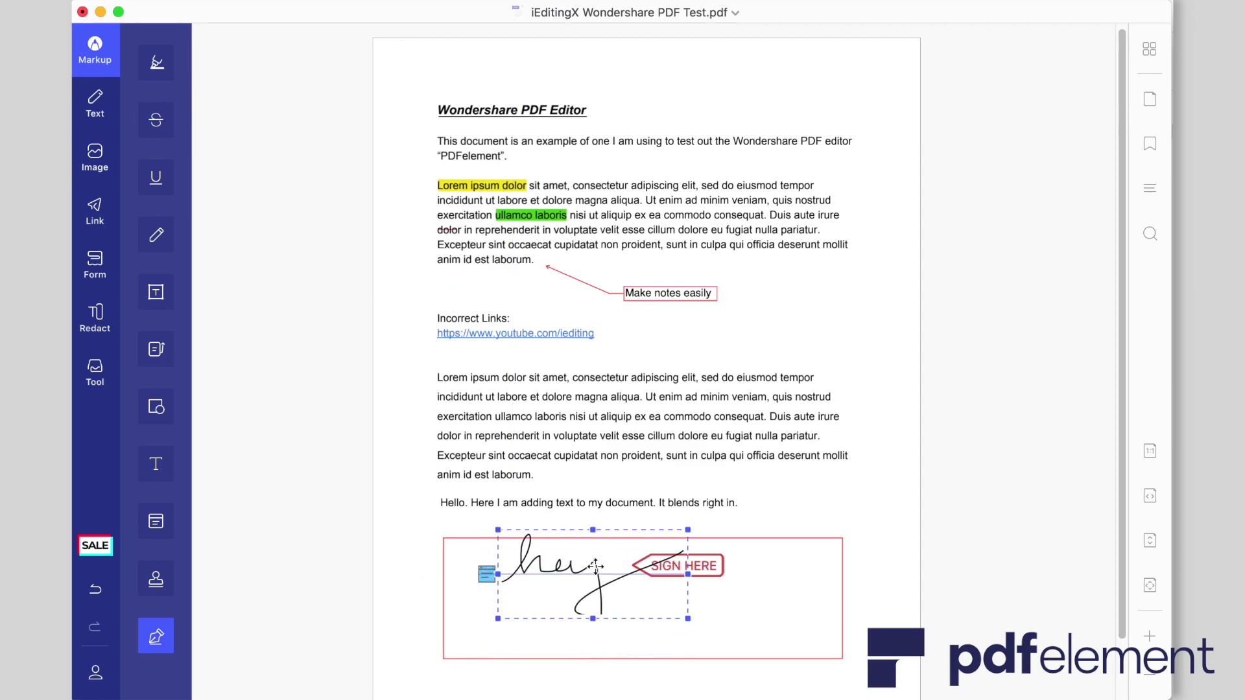
click(541, 596)
drag(512, 597, 690, 604)
click(95, 589)
click(95, 589)
click(95, 103)
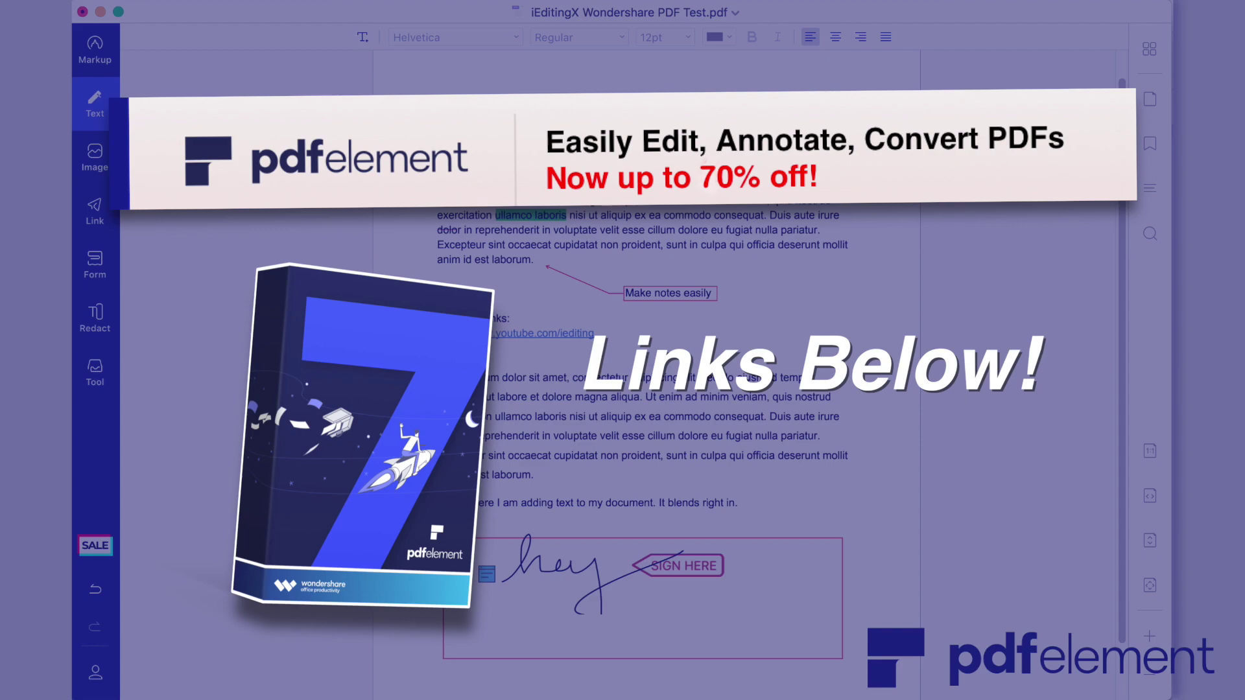
Step: Open the editing dialog for the YouTube link in the Incorrect Links paragraph
click(682, 222)
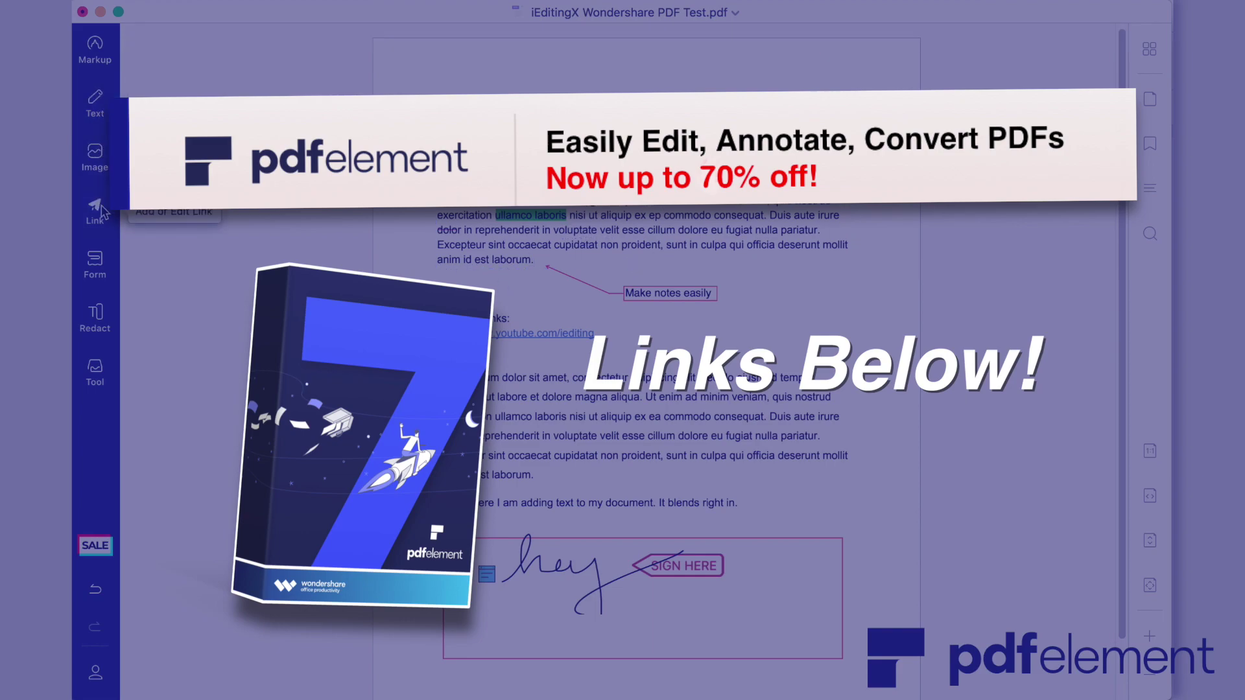
click(500, 332)
double_click(545, 332)
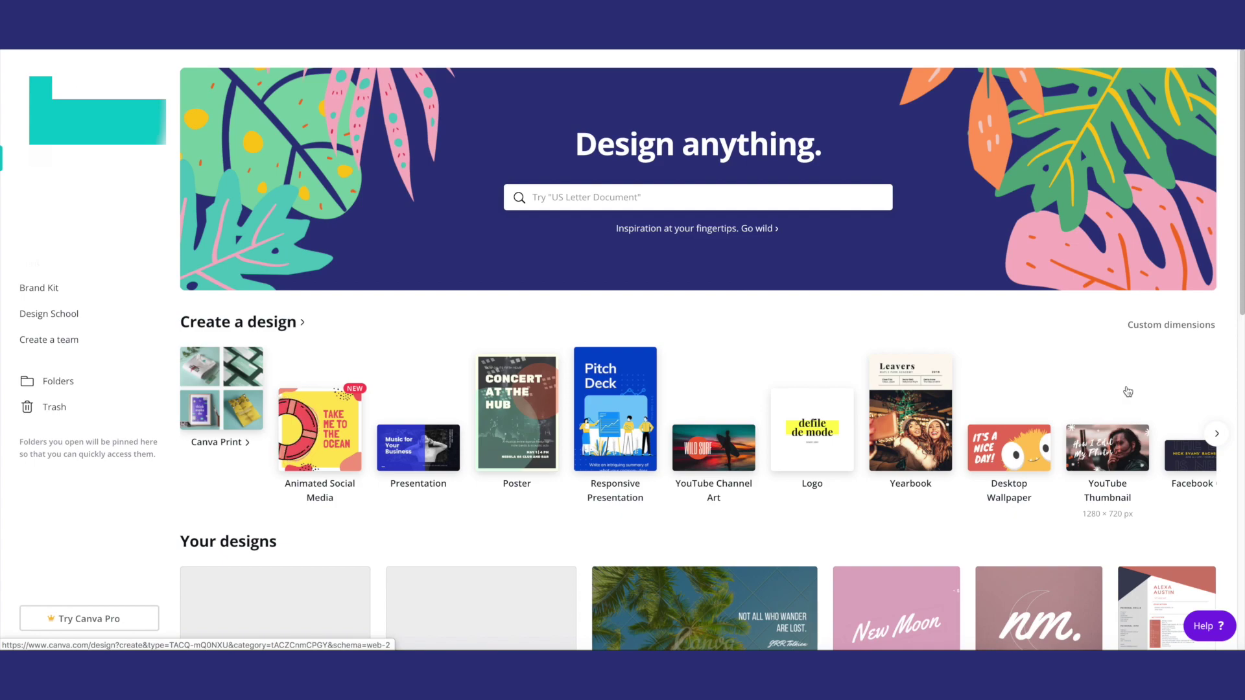
Step: Search 'yo' in Canva's Design anything box to find YouTube Channel Art
click(574, 198)
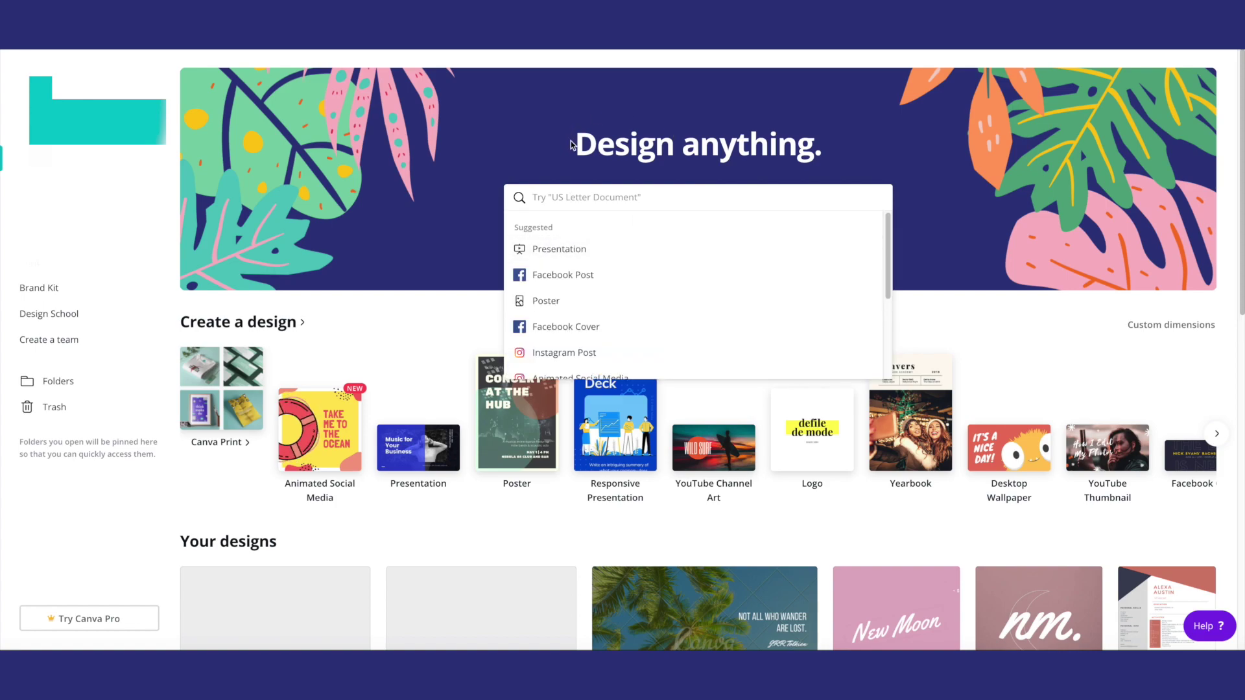
text(yo)
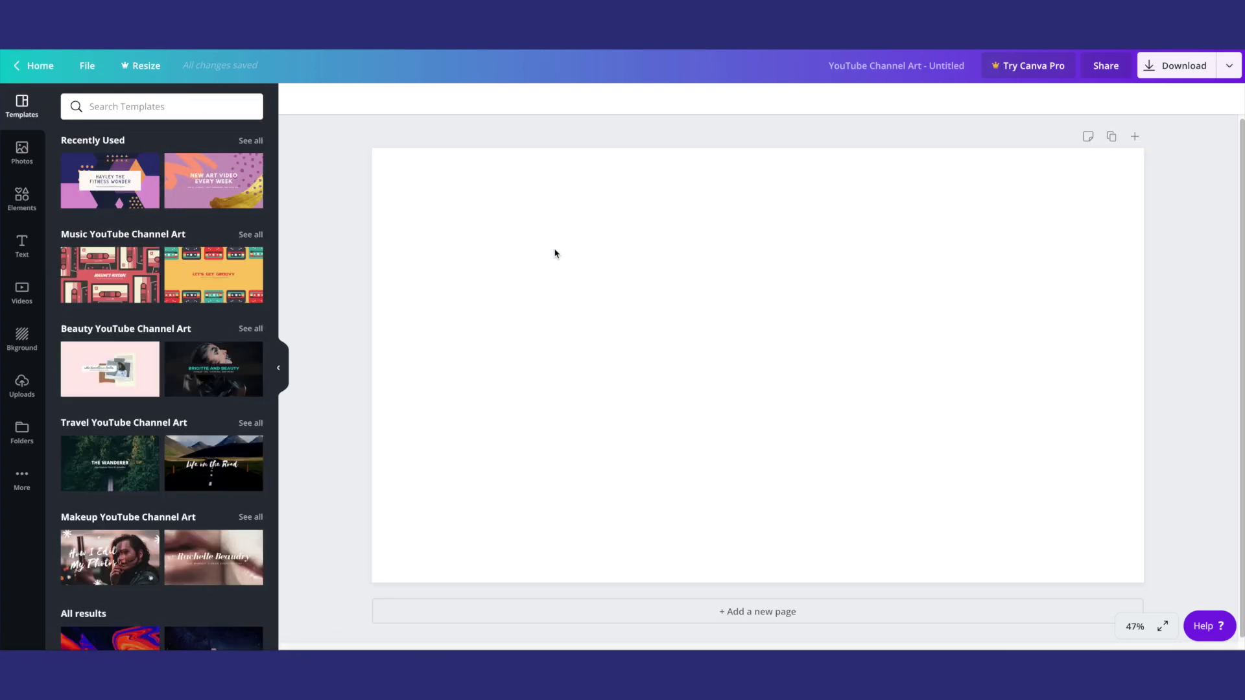
Step: Scroll through the Templates panel looking for the Lee & Company template
scroll(210, 200, down, 20)
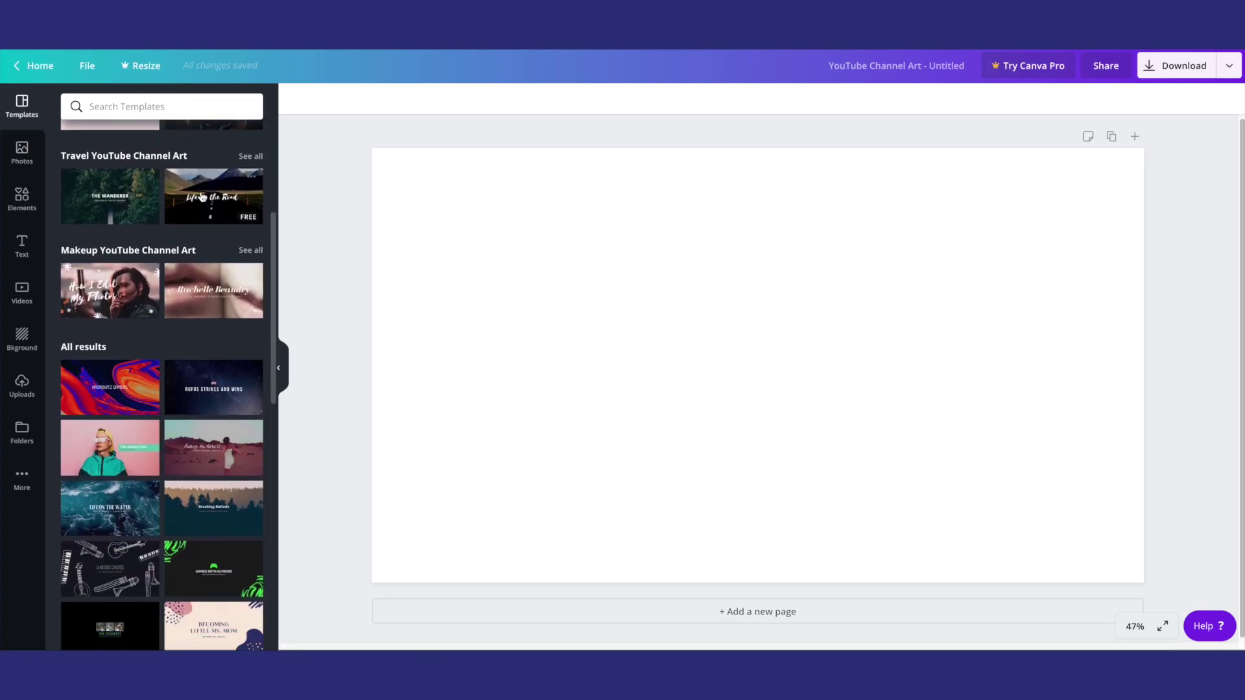
scroll(228, 216, down, 10)
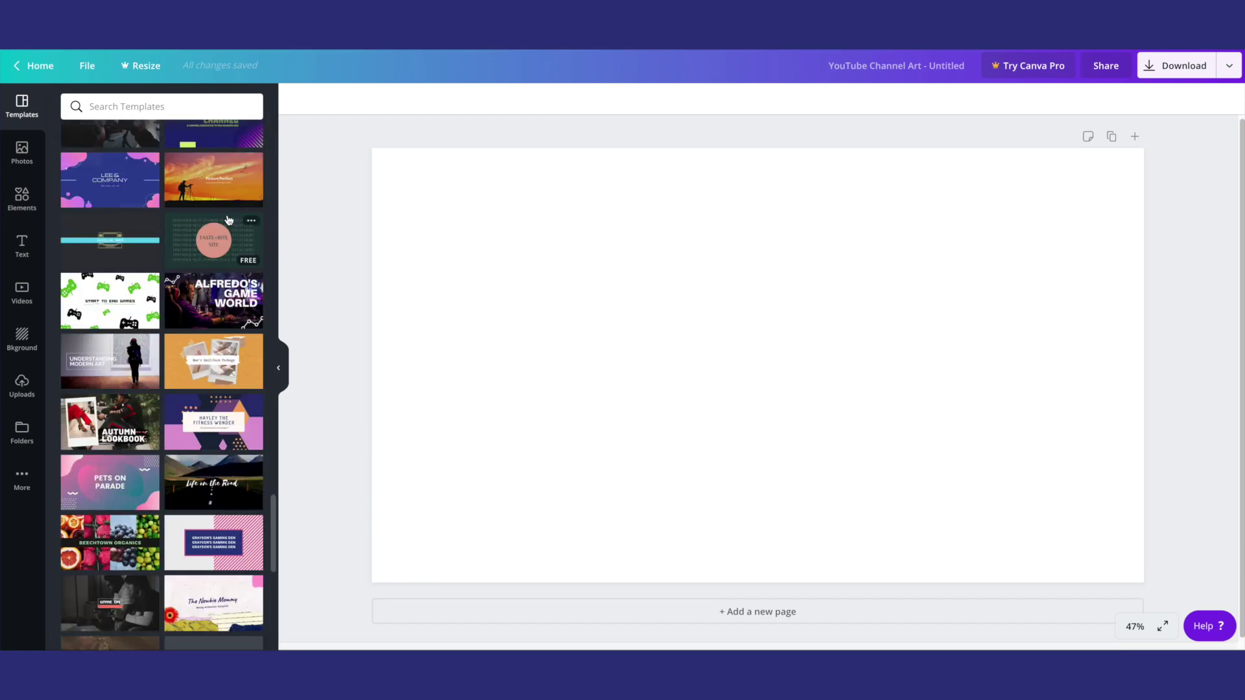
scroll(228, 220, down, 10)
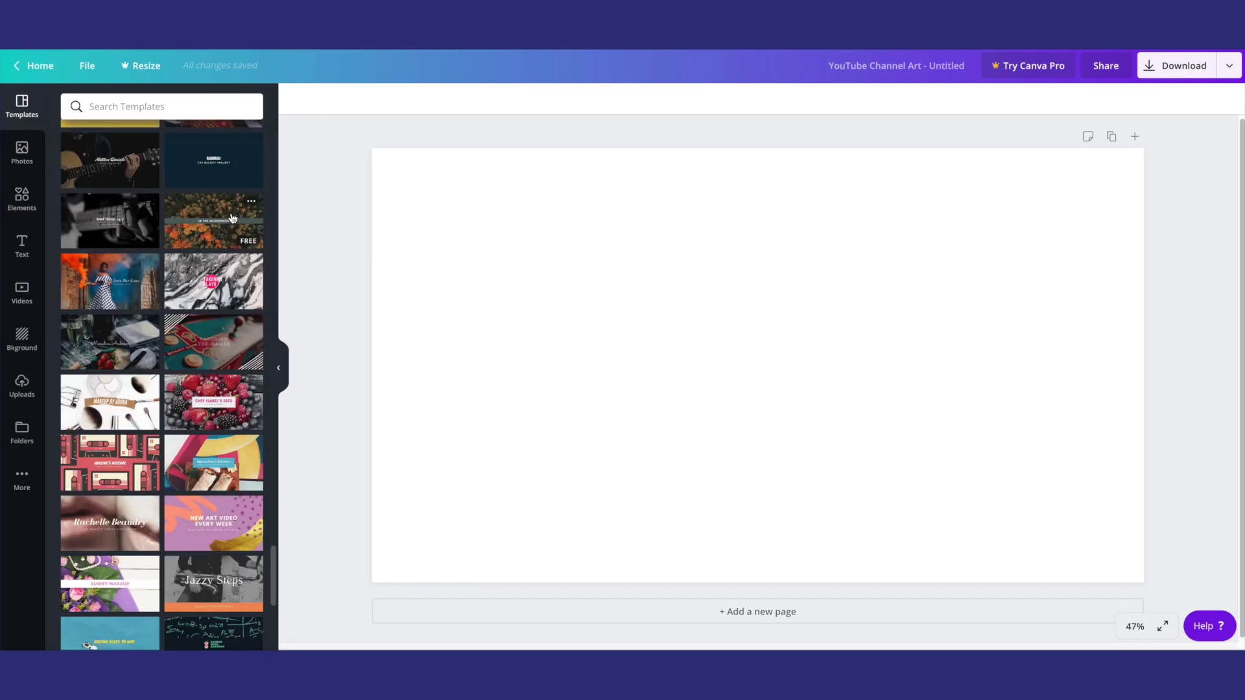
scroll(233, 218, down, 2)
scroll(232, 217, up, 2)
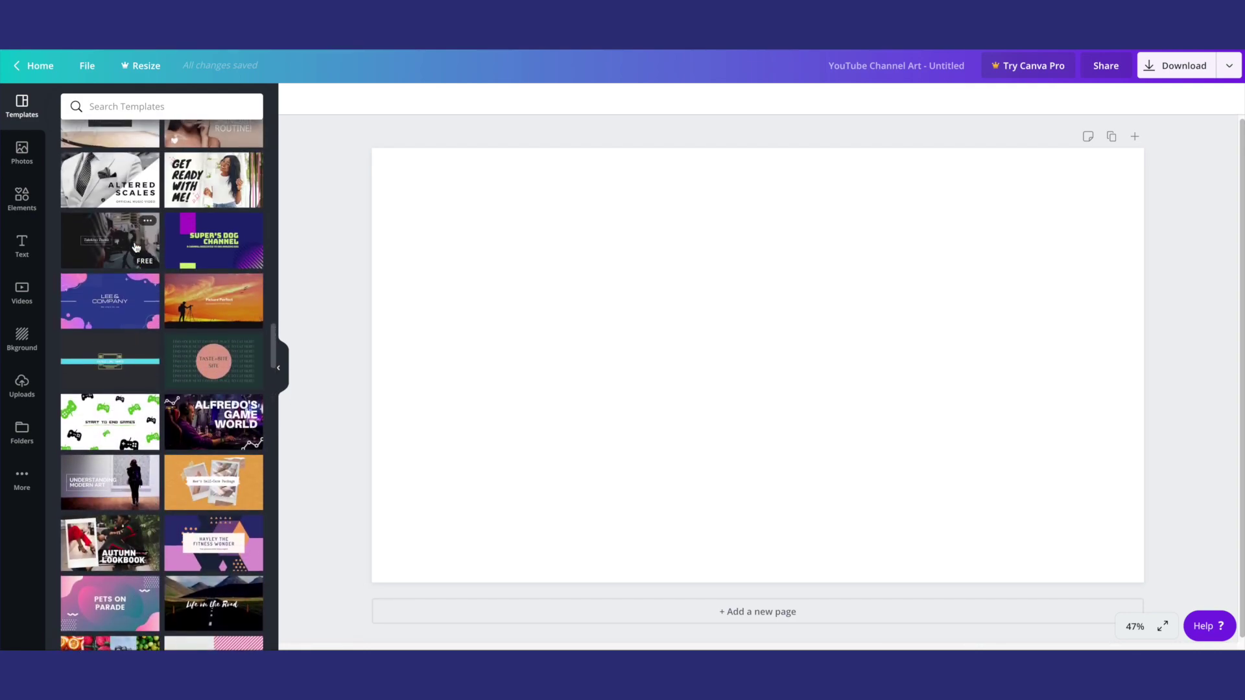
click(121, 324)
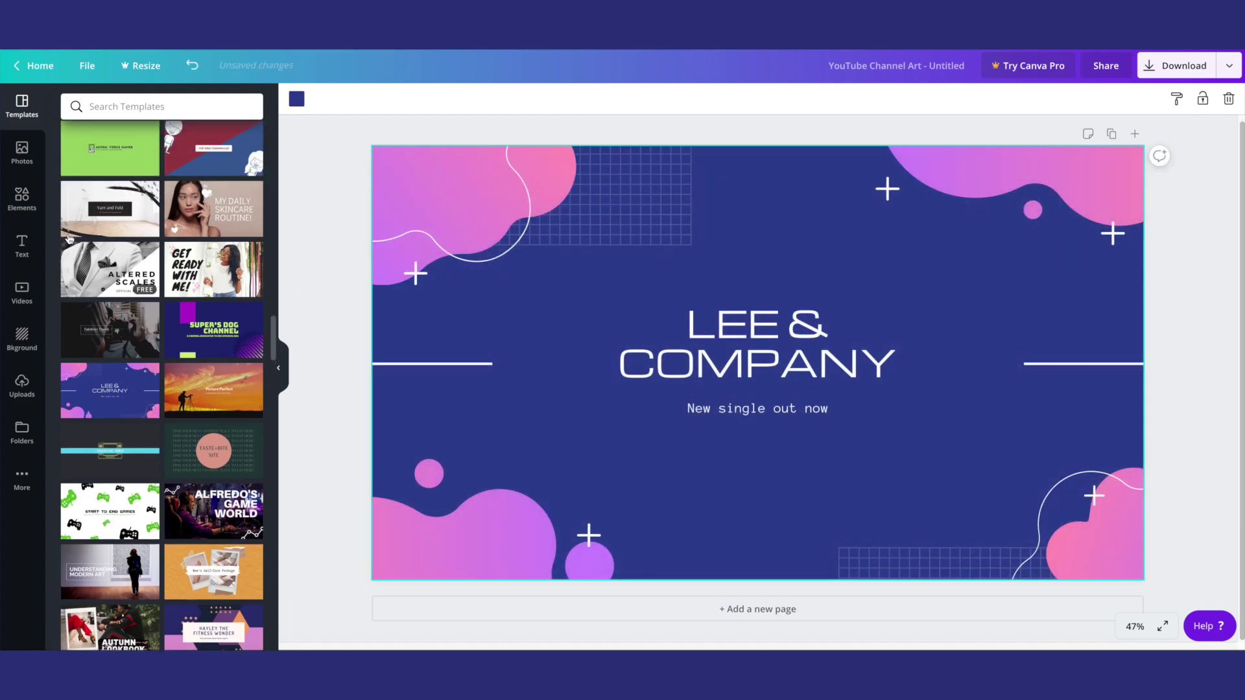
click(147, 273)
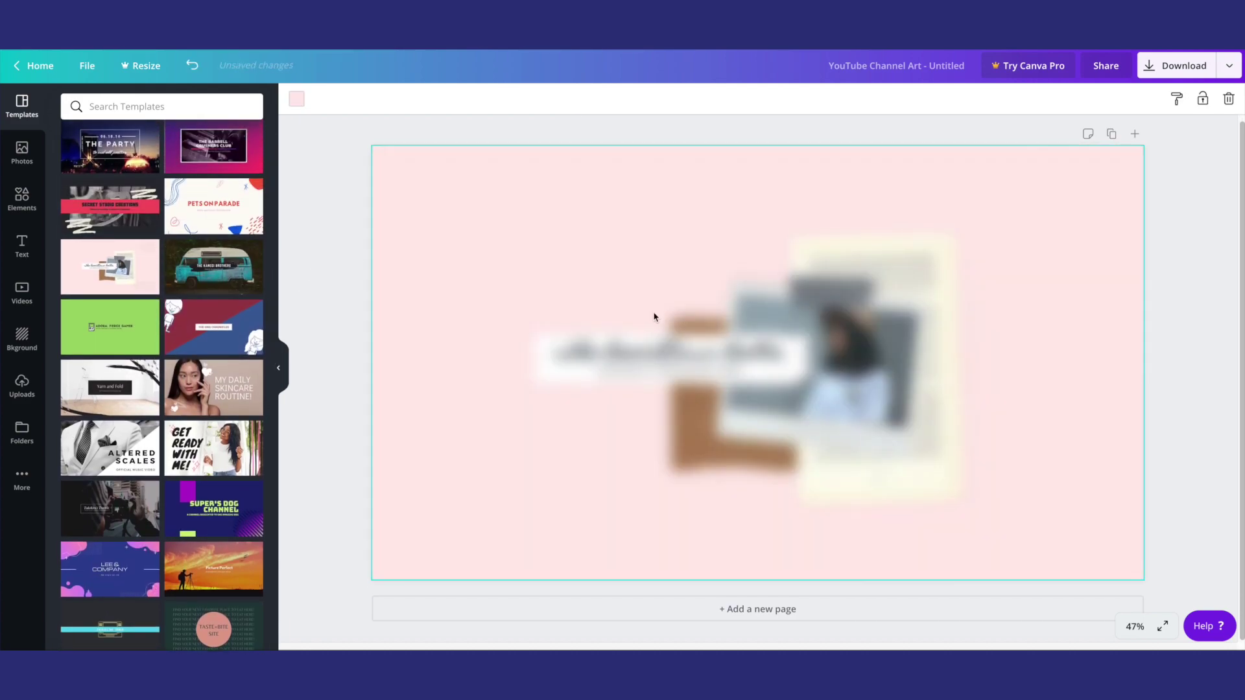
scroll(218, 228, up, 4)
scroll(218, 227, up, 10)
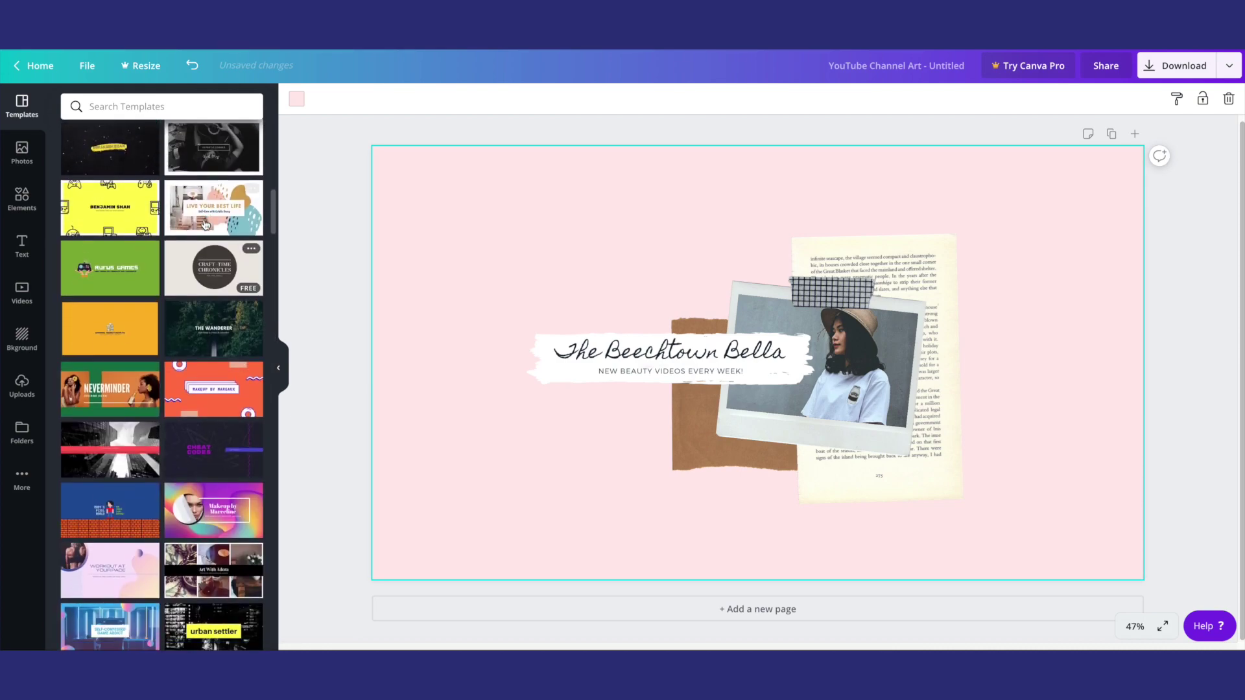
scroll(204, 222, down, 2)
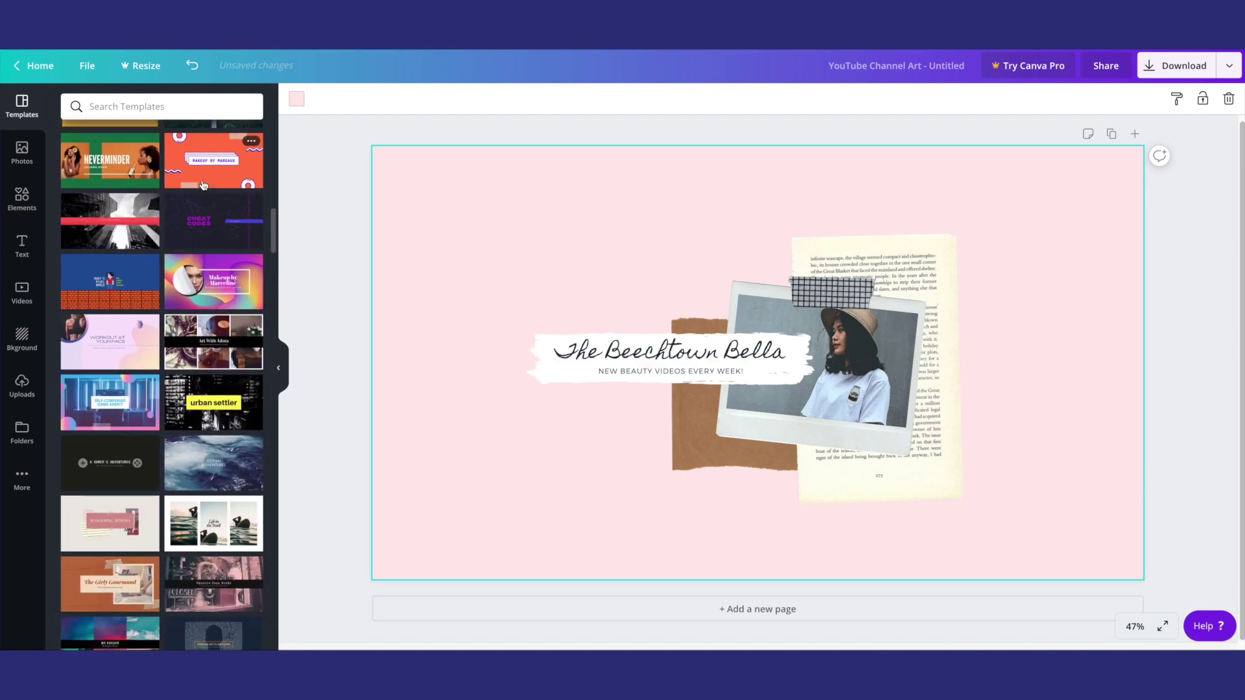
scroll(208, 184, down, 2)
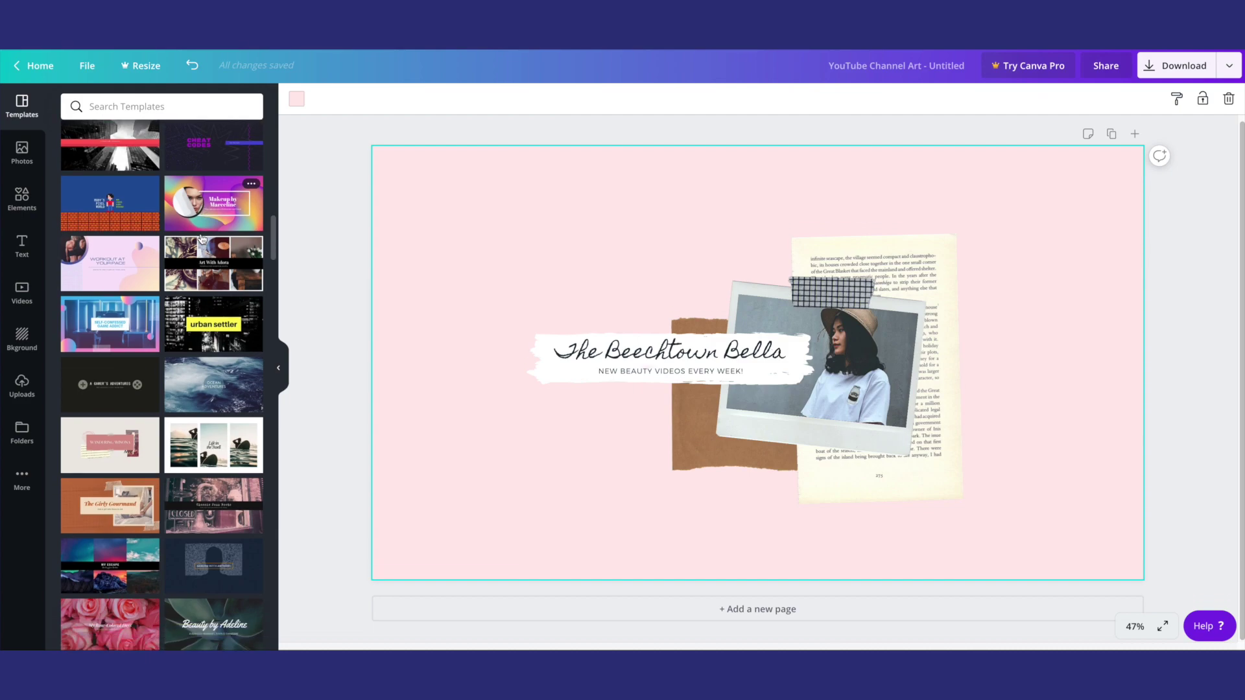
scroll(202, 240, down, 2)
scroll(194, 256, down, 1)
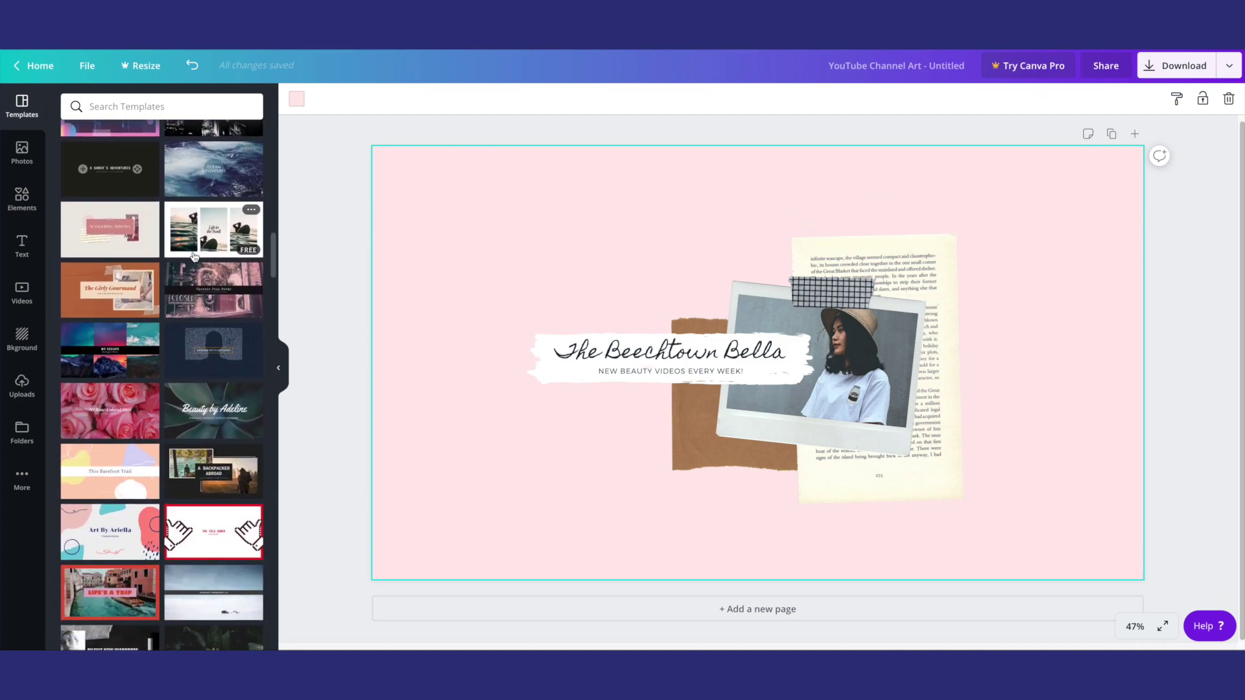
scroll(192, 254, down, 3)
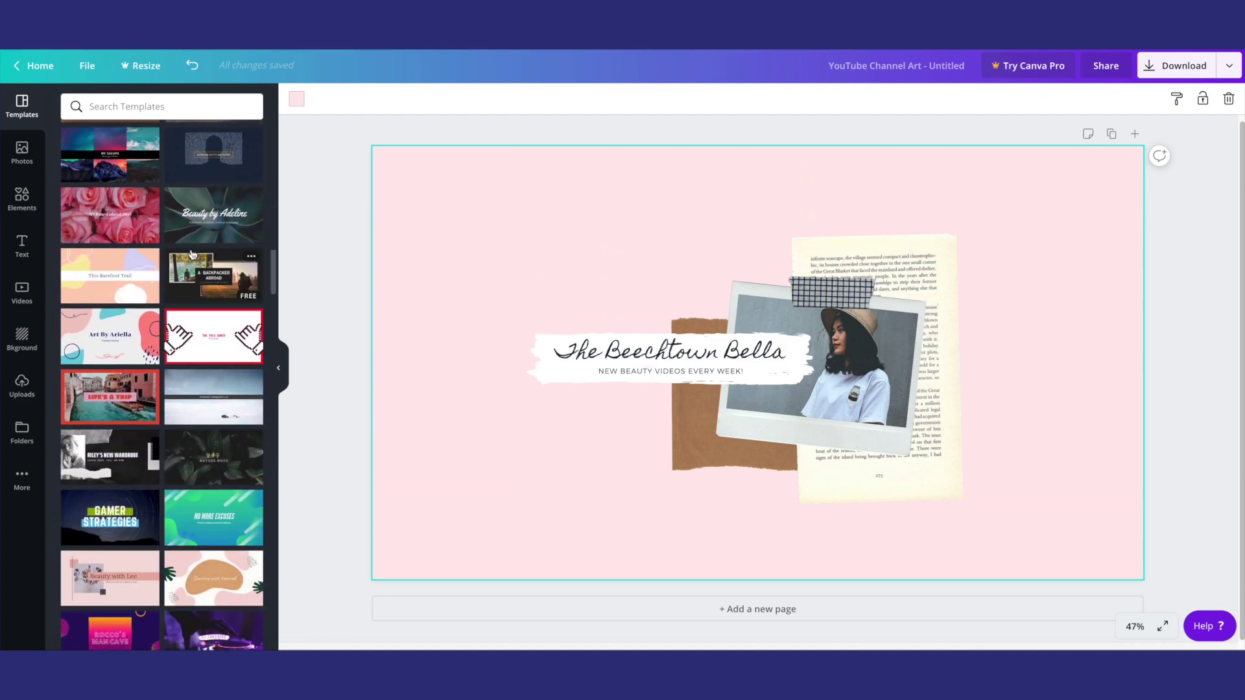
scroll(191, 254, down, 2)
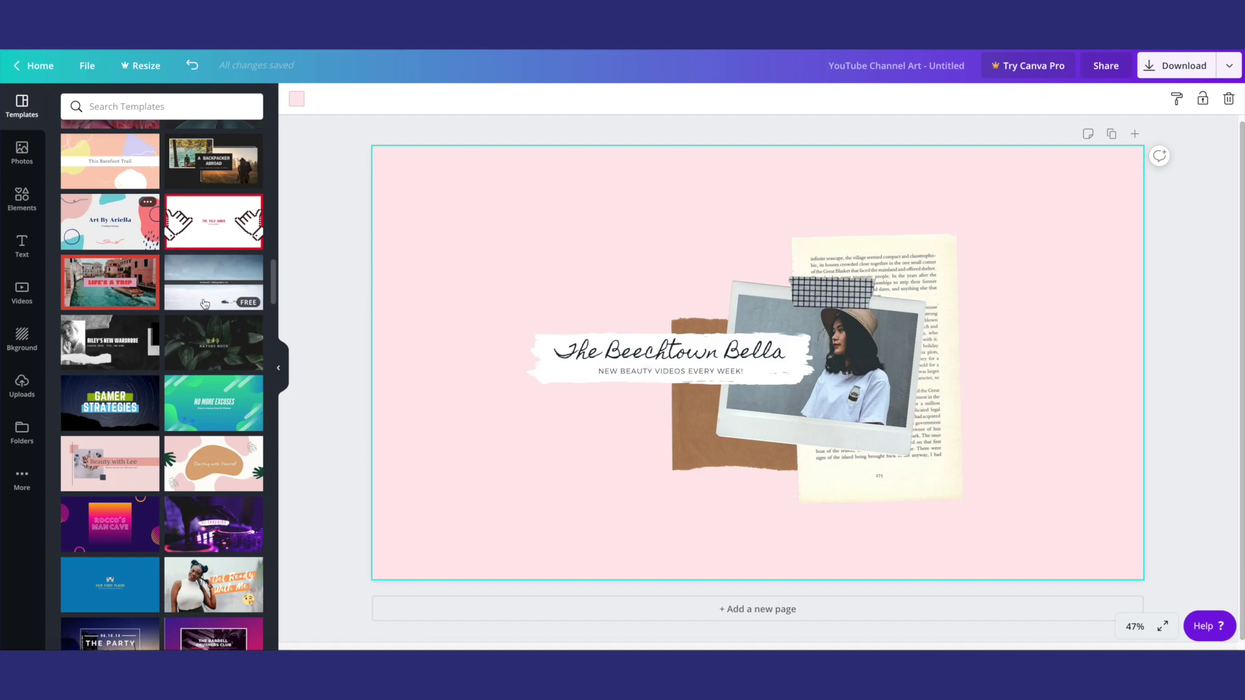
scroll(172, 311, down, 1)
scroll(171, 316, down, 5)
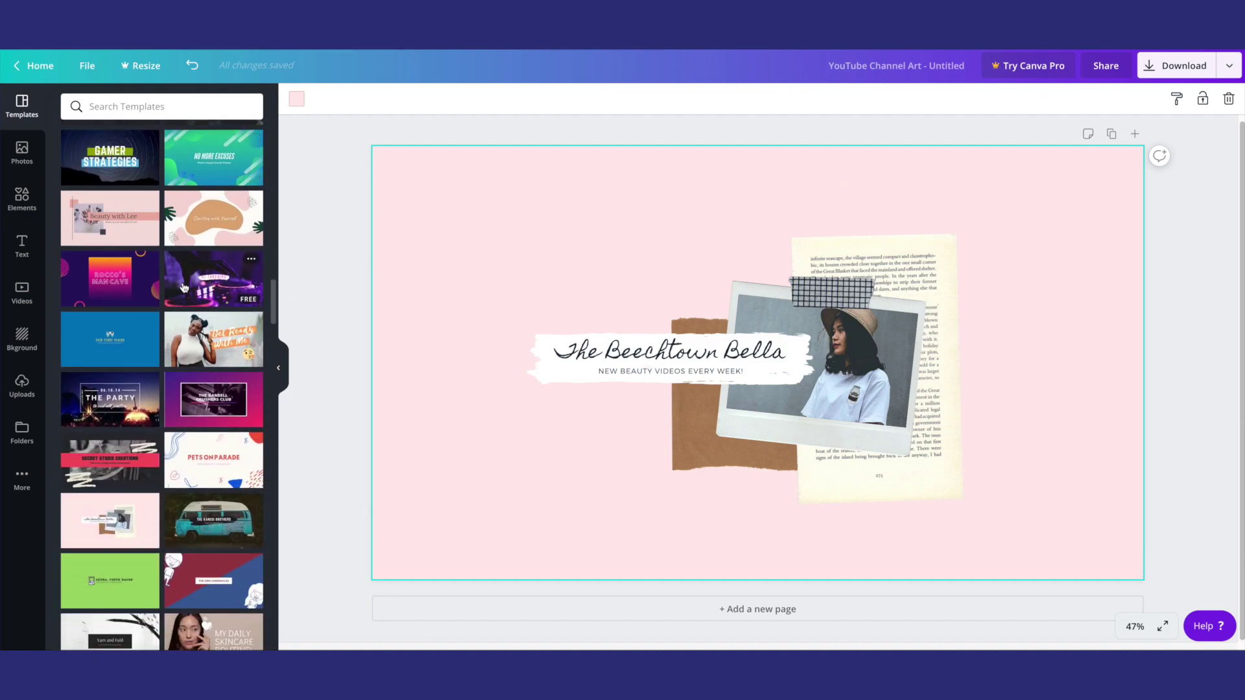
click(92, 390)
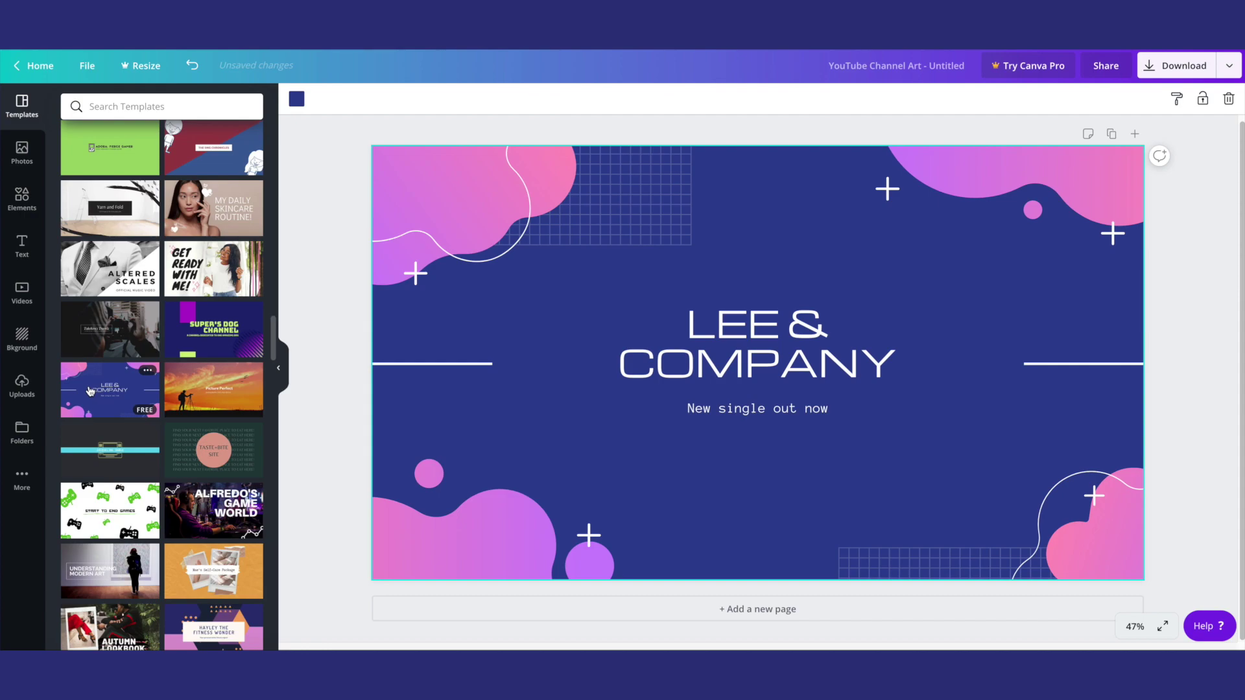
click(299, 310)
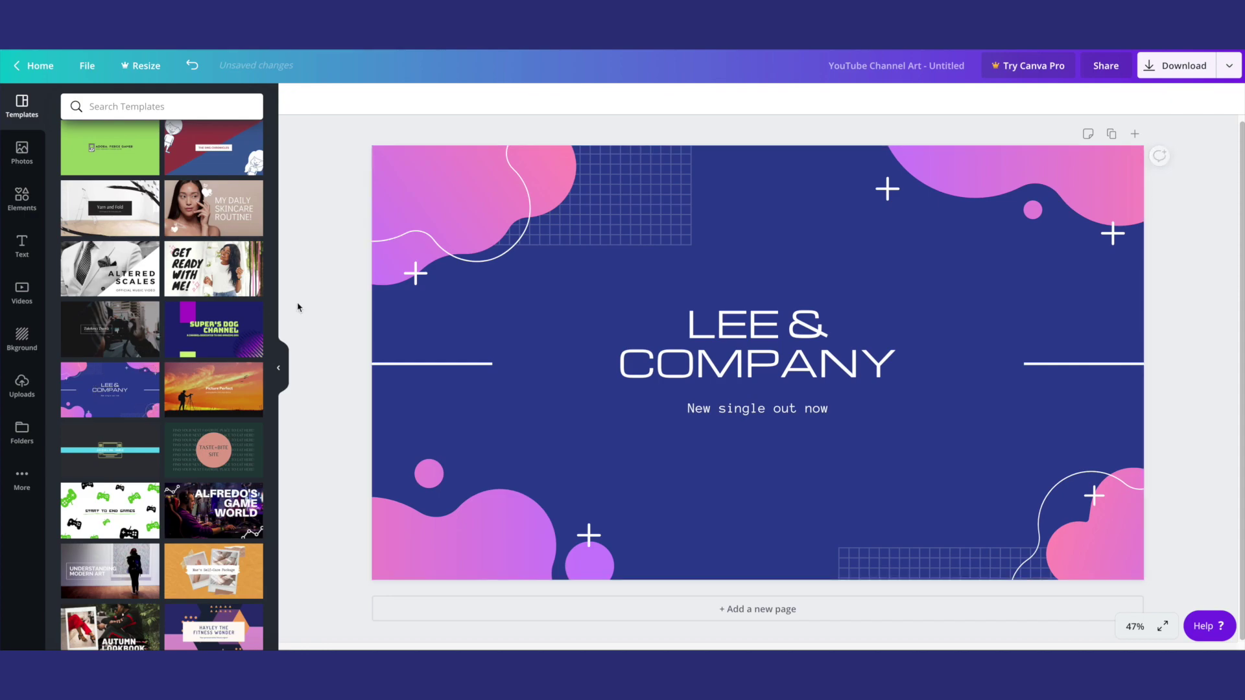
click(670, 351)
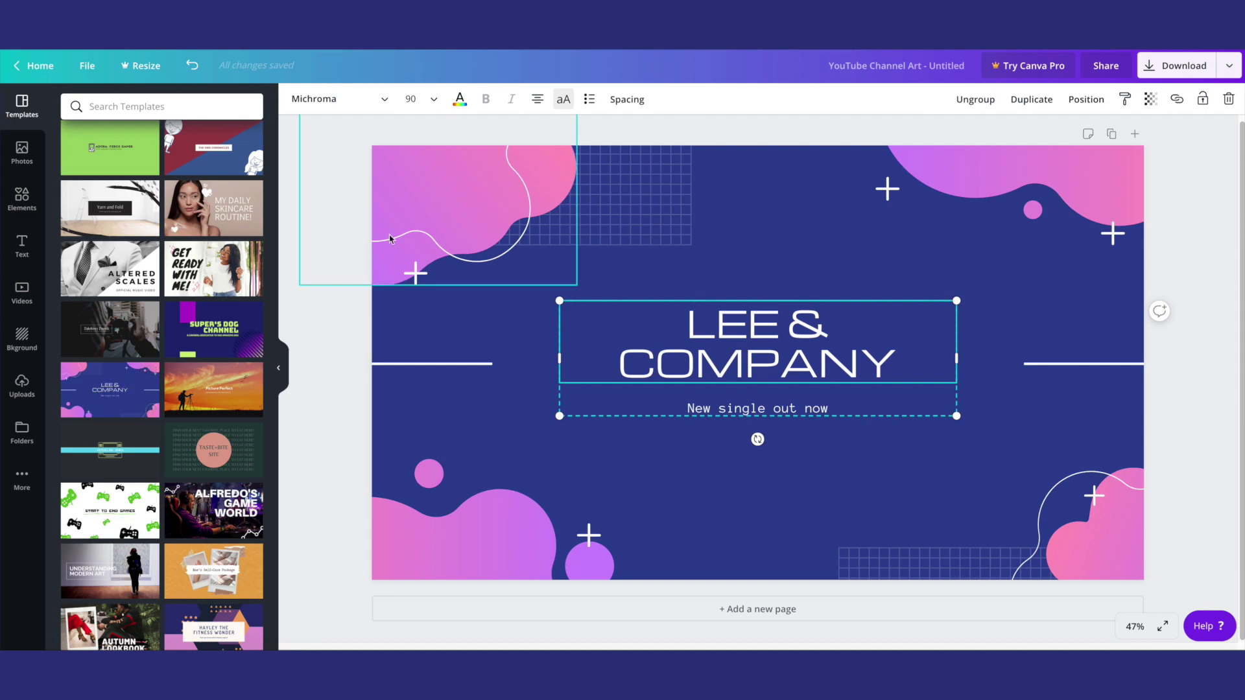
Step: Replace 'LEE & COMPANY' with 'IEDITINGX' and the subtitle with 'Weekly Editing Tutorials'
double_click(760, 342)
drag(898, 376, 715, 305)
text(I)
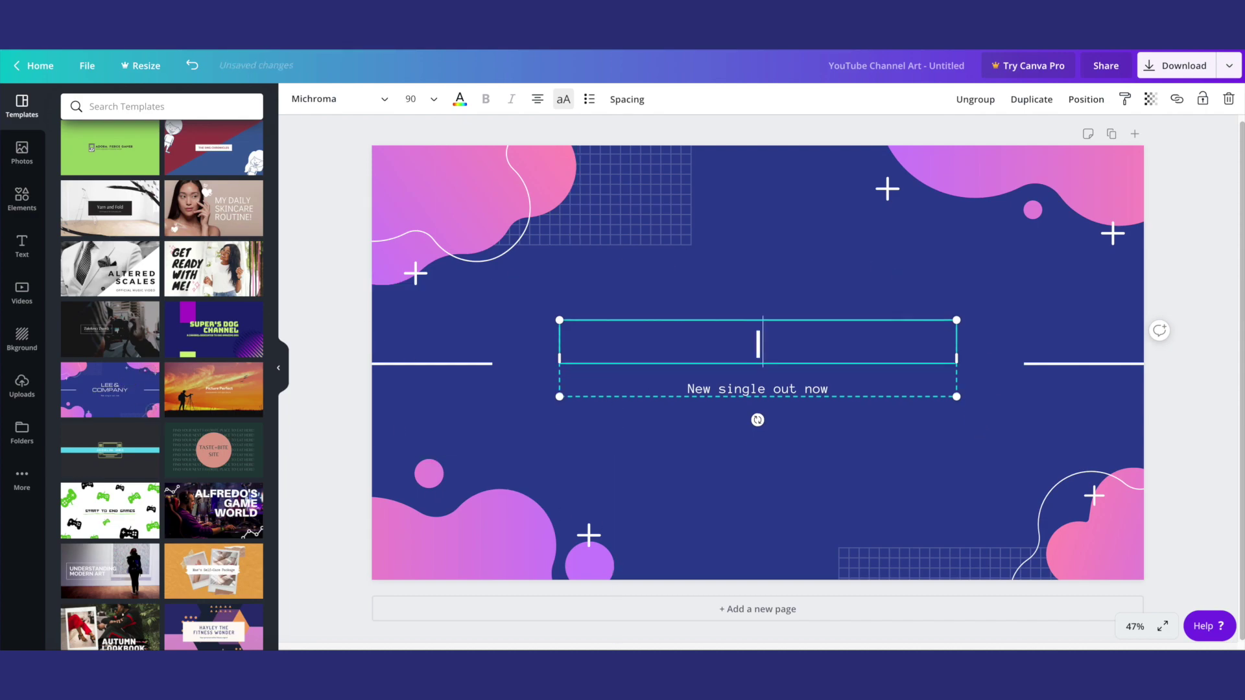
text(EDITINGX)
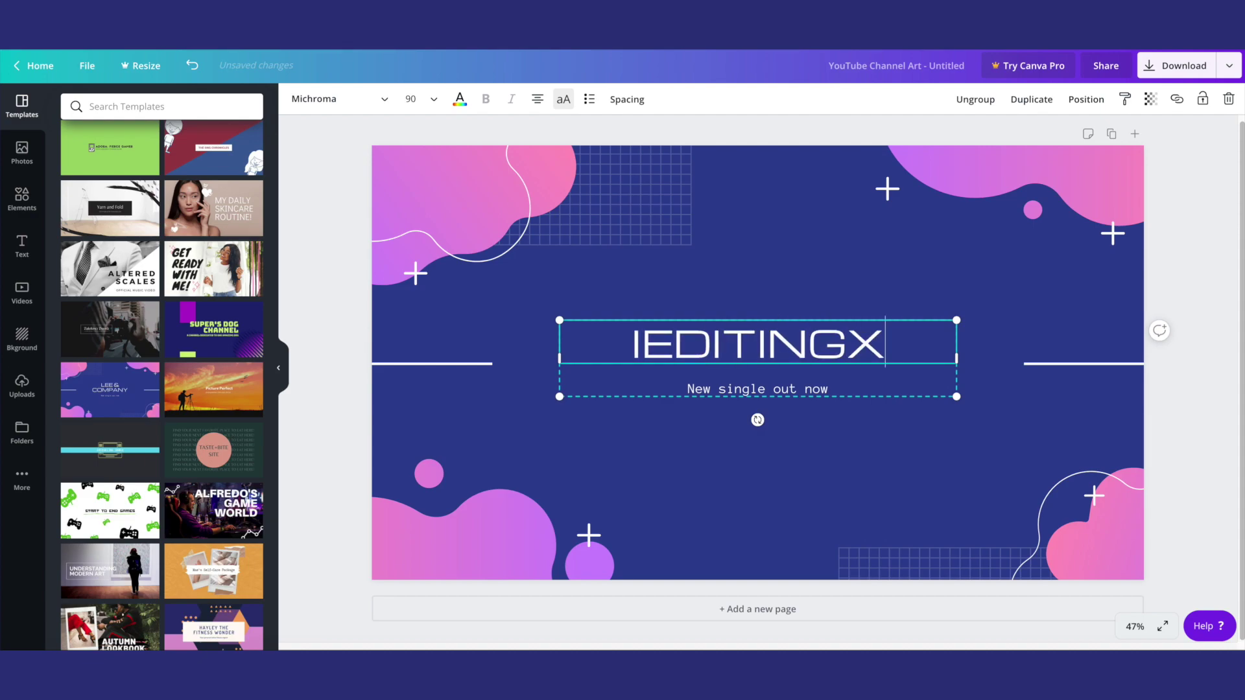
click(839, 391)
drag(839, 391, 685, 392)
text(Editing Tutorials)
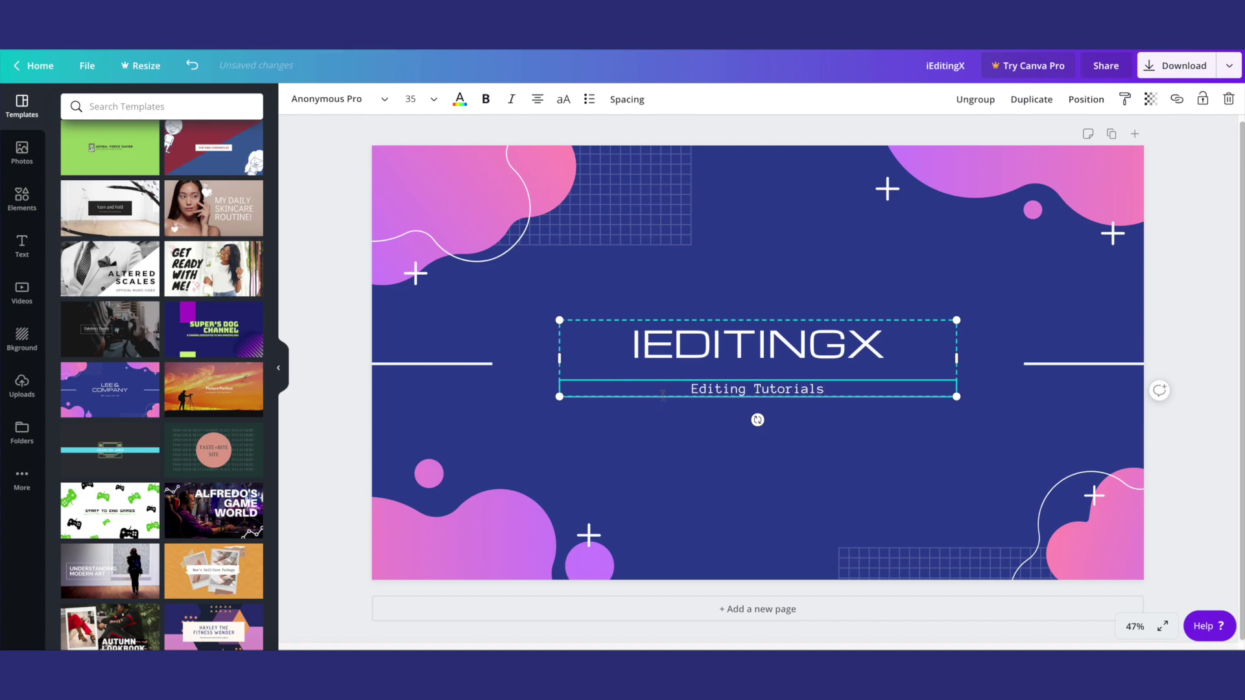
click(690, 390)
text(Weekly)
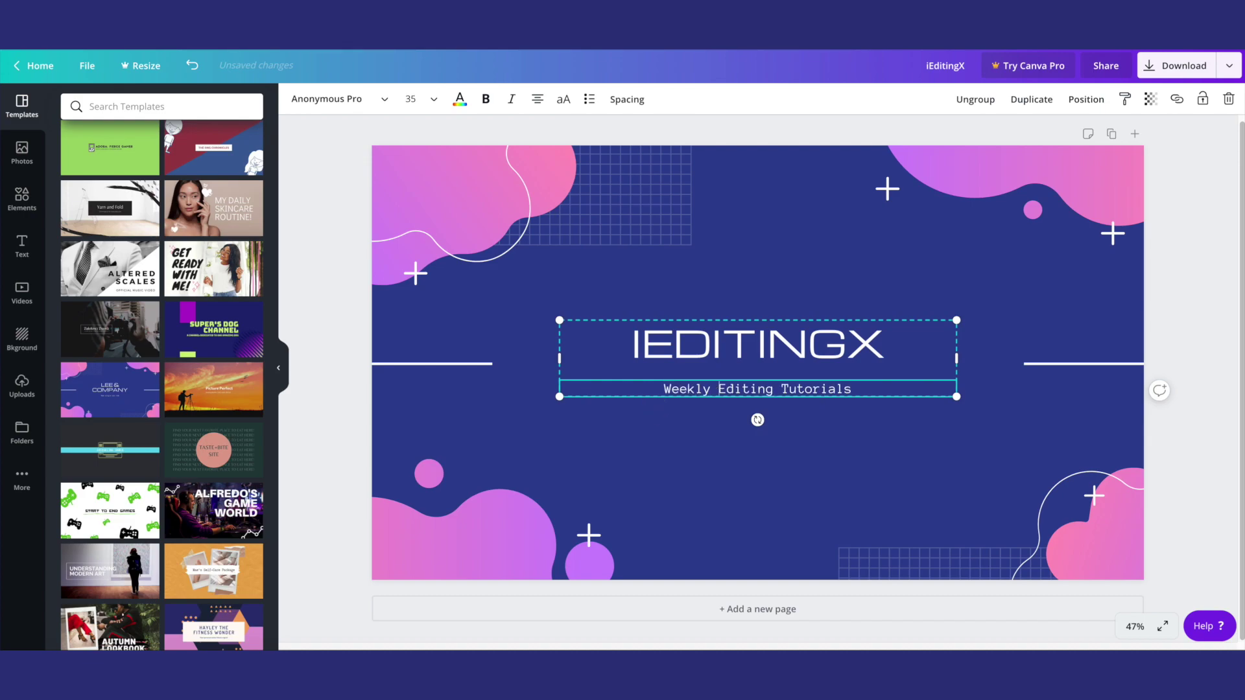
click(660, 450)
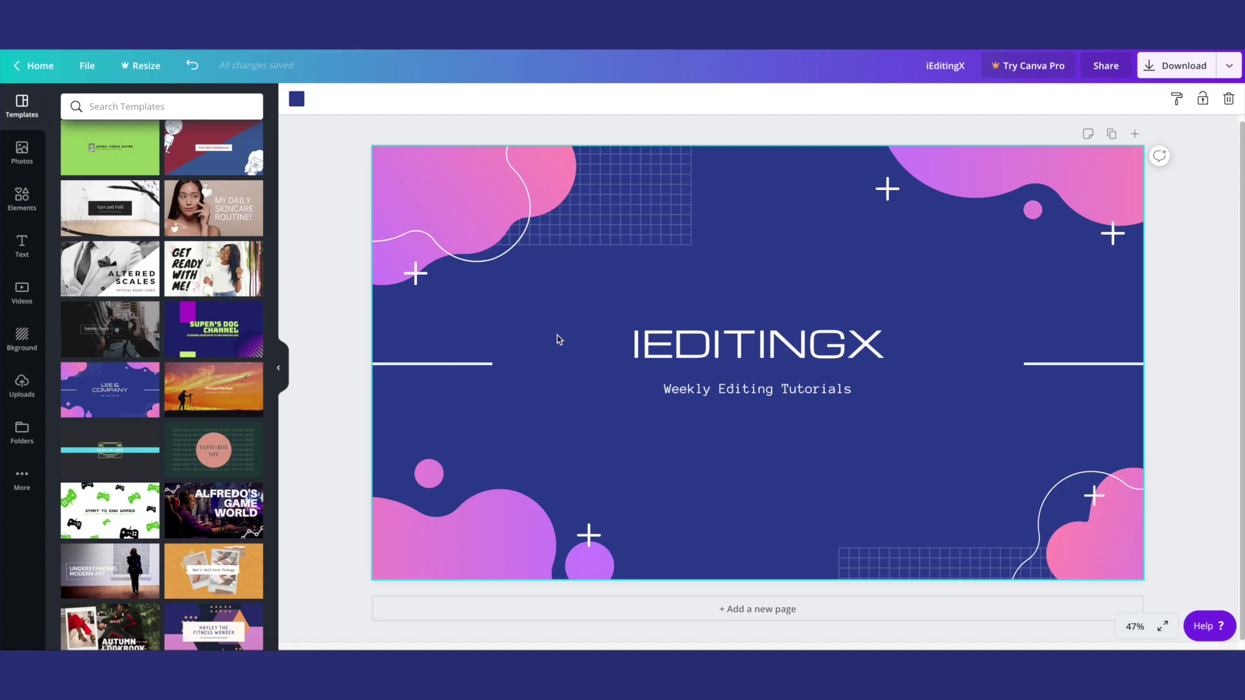
Step: Set the IEDITINGX heading in Coolvetica and widen its letter spacing to about 123
click(616, 350)
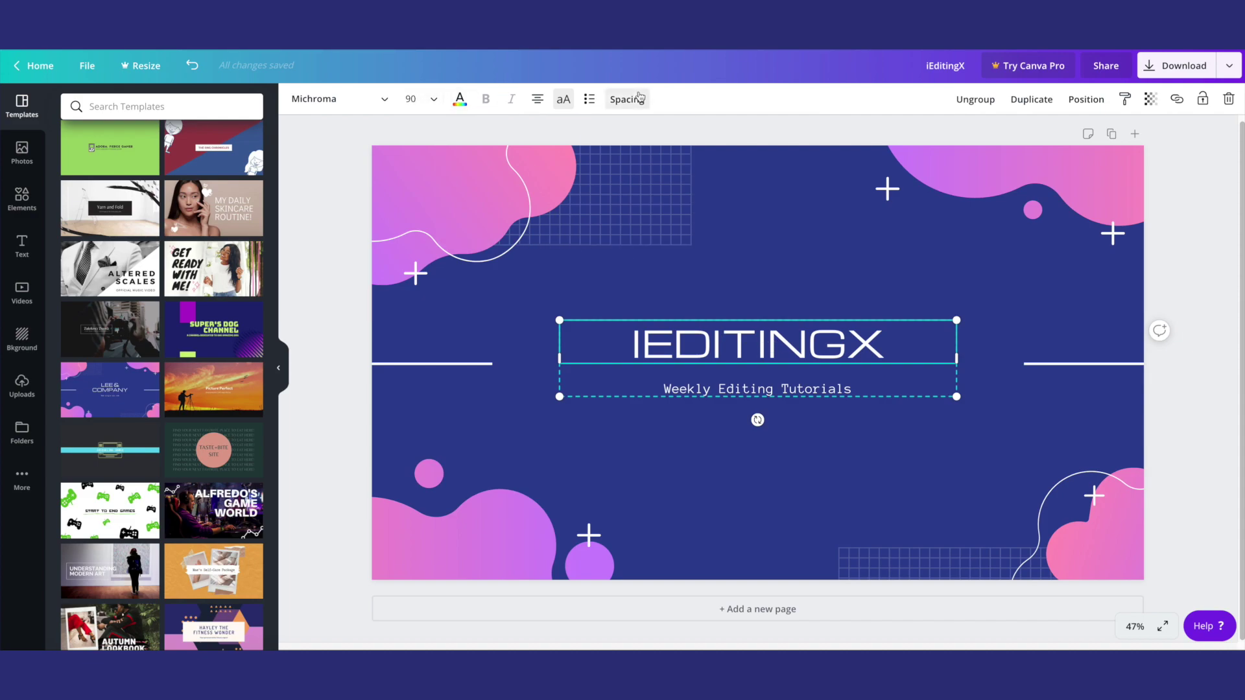
click(351, 100)
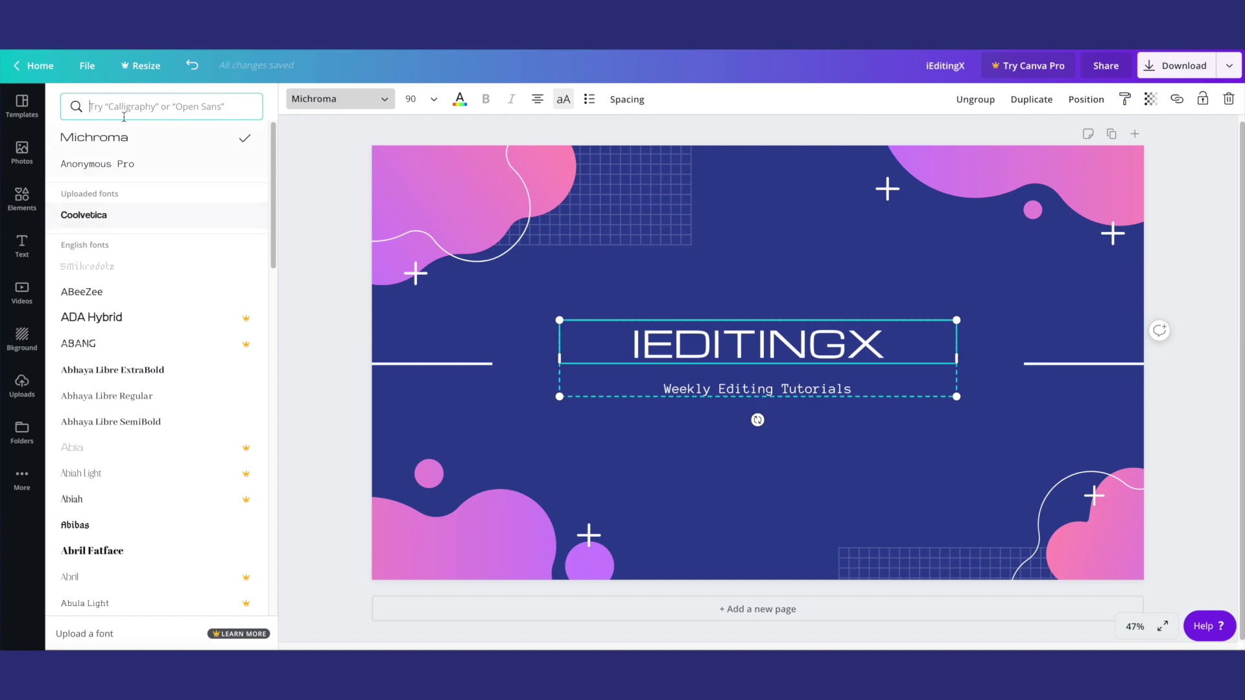
scroll(119, 252, down, 20)
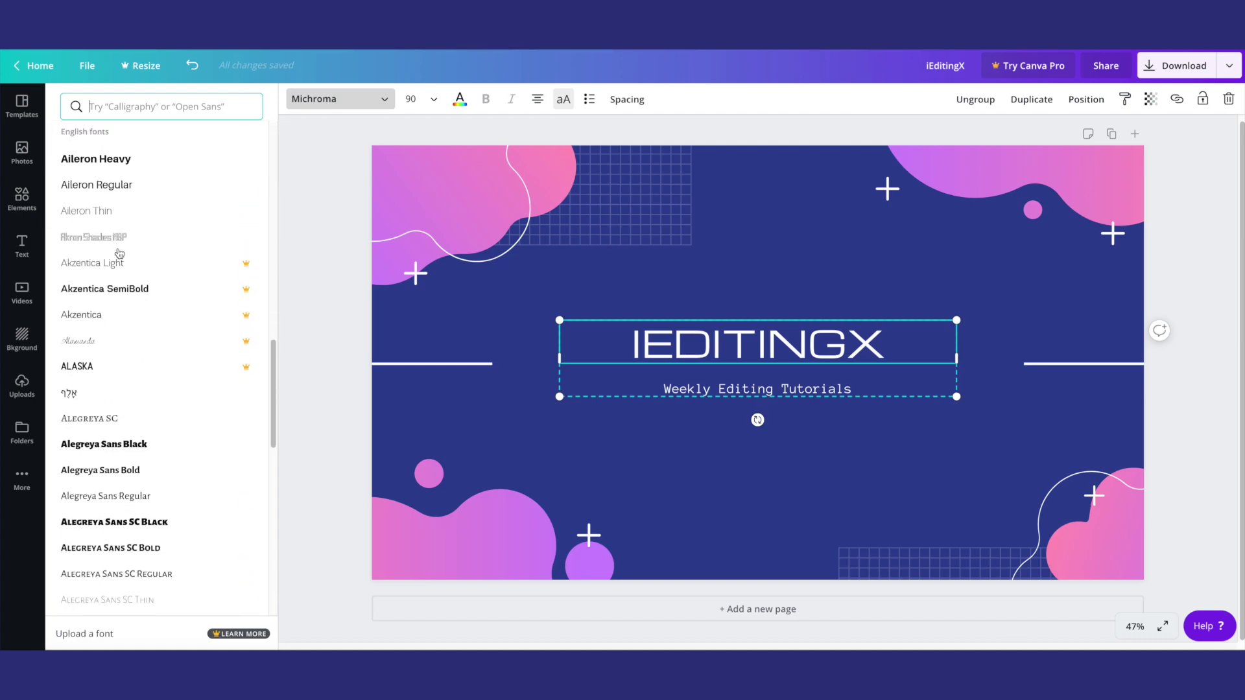
scroll(119, 252, down, 3)
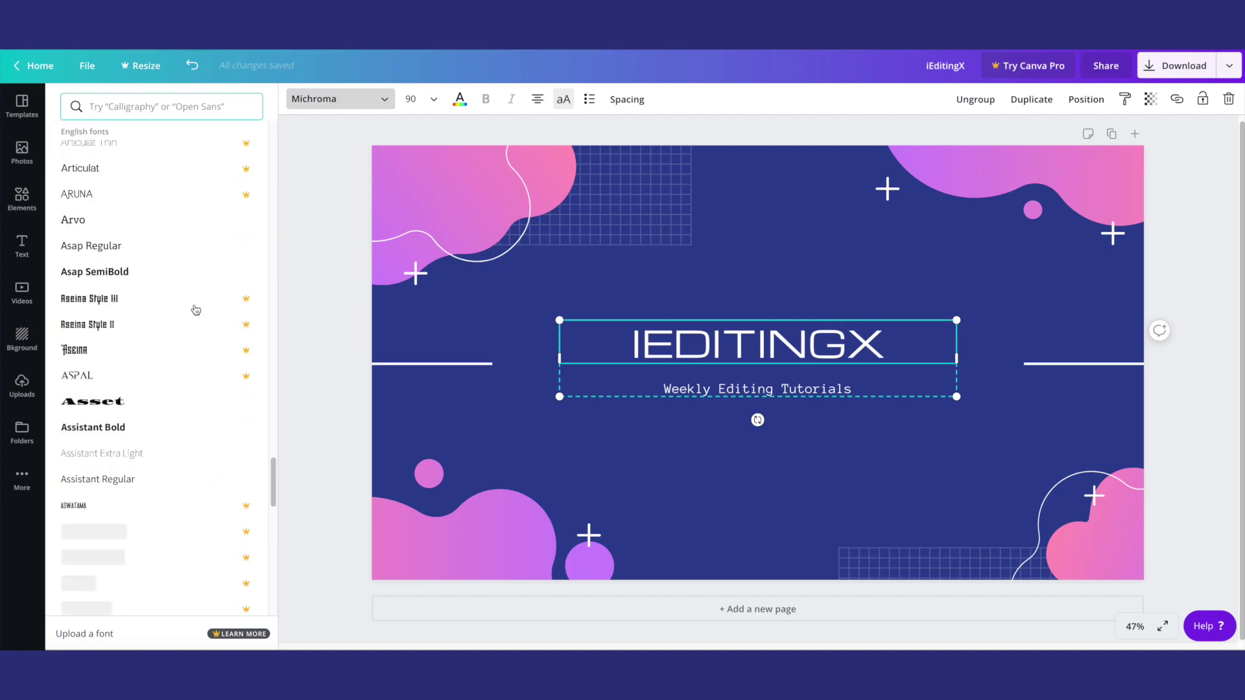
scroll(189, 319, down, 8)
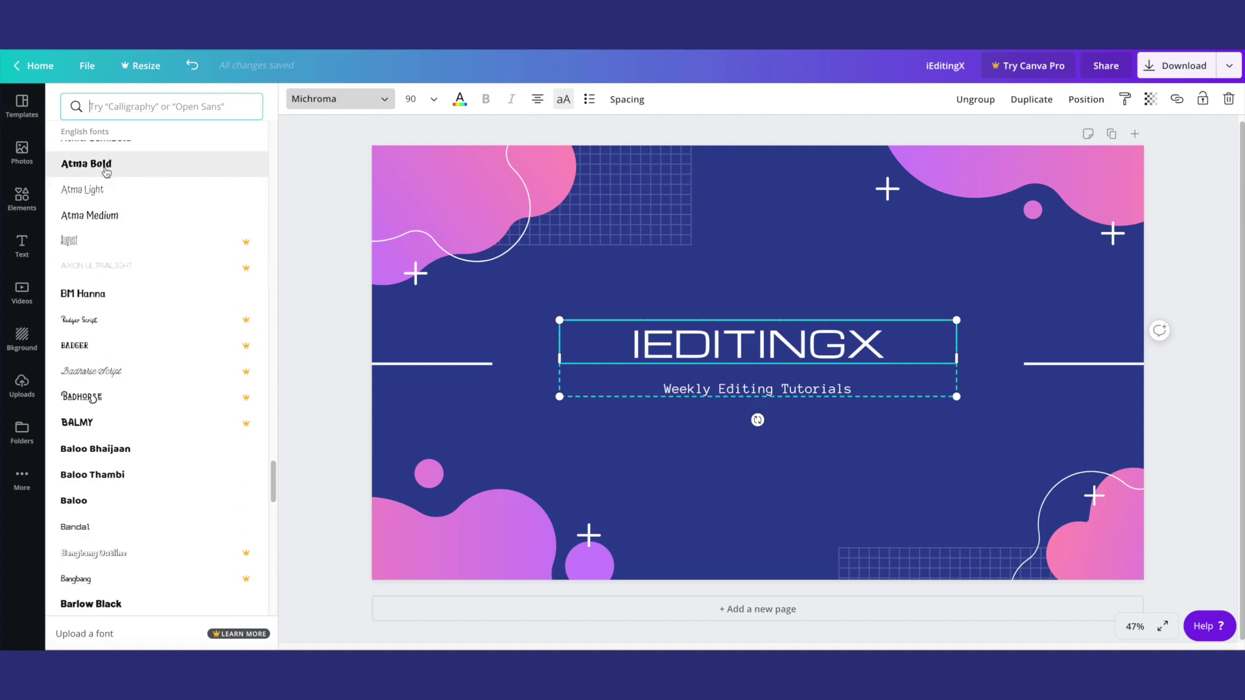
click(107, 171)
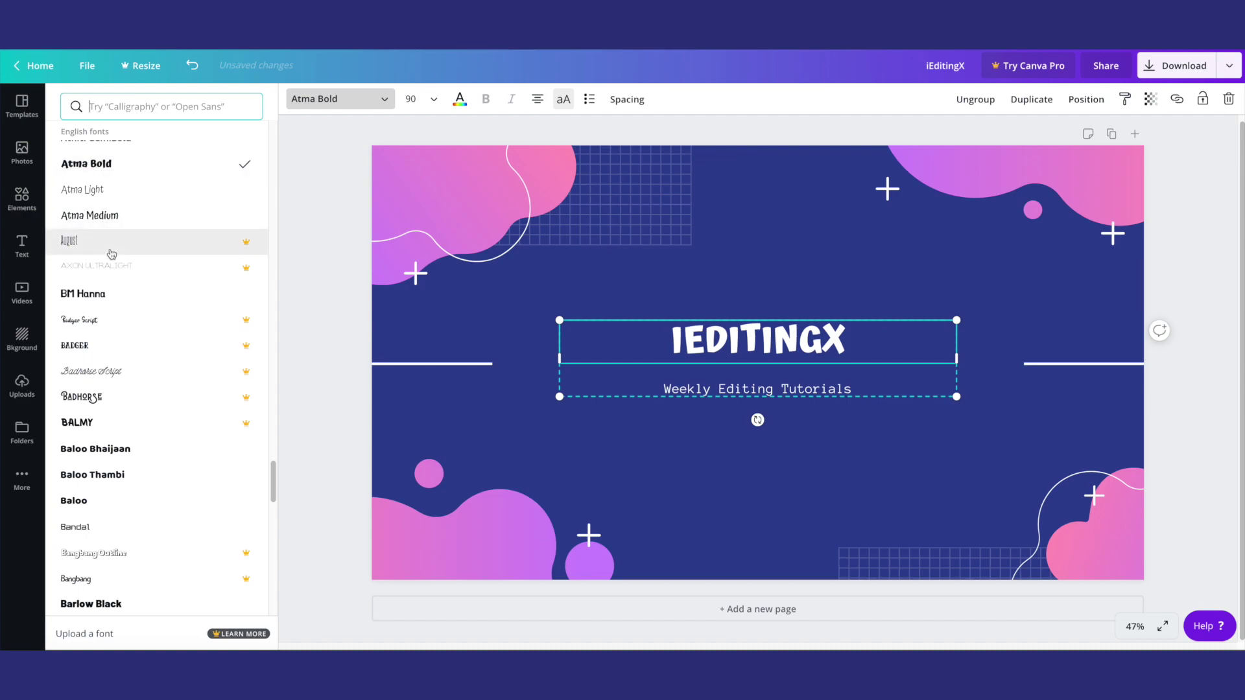
scroll(104, 311, down, 4)
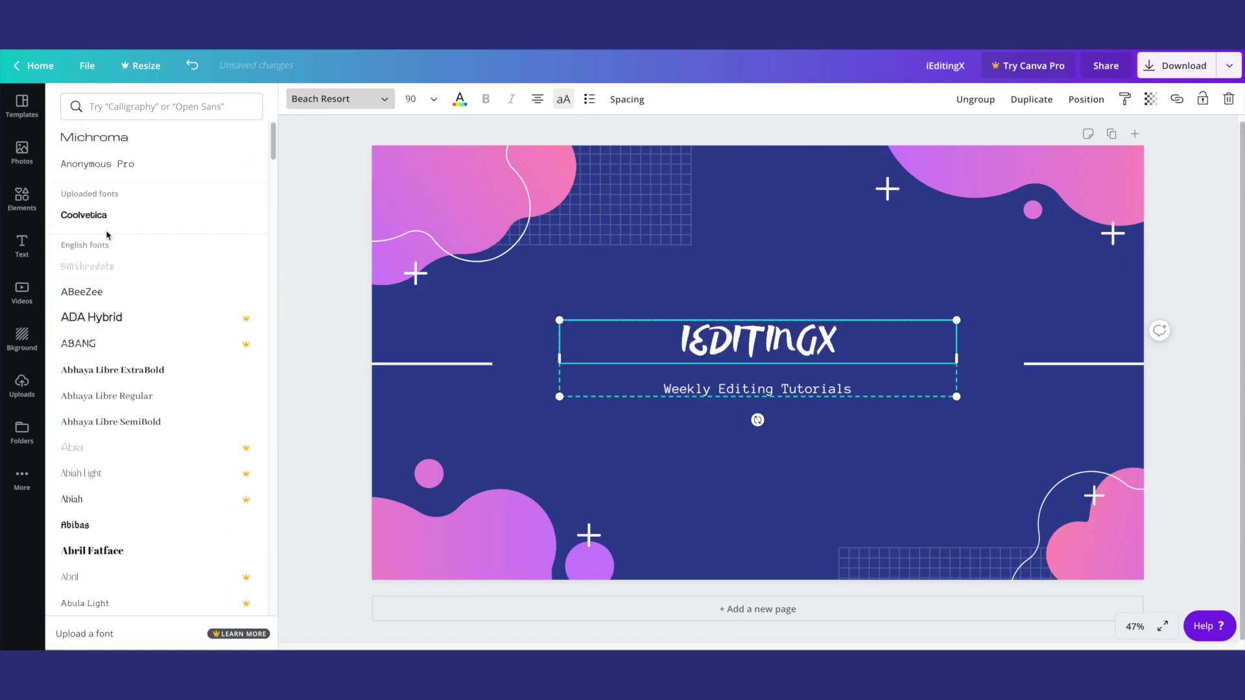
click(99, 145)
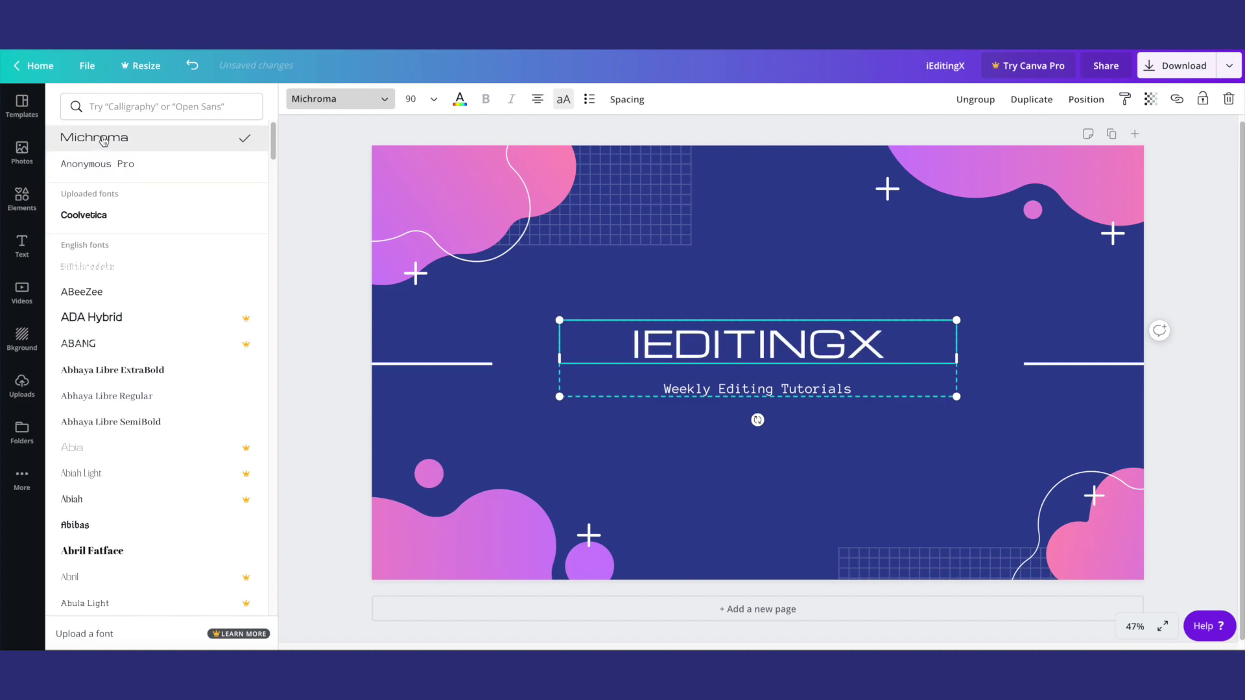
click(99, 215)
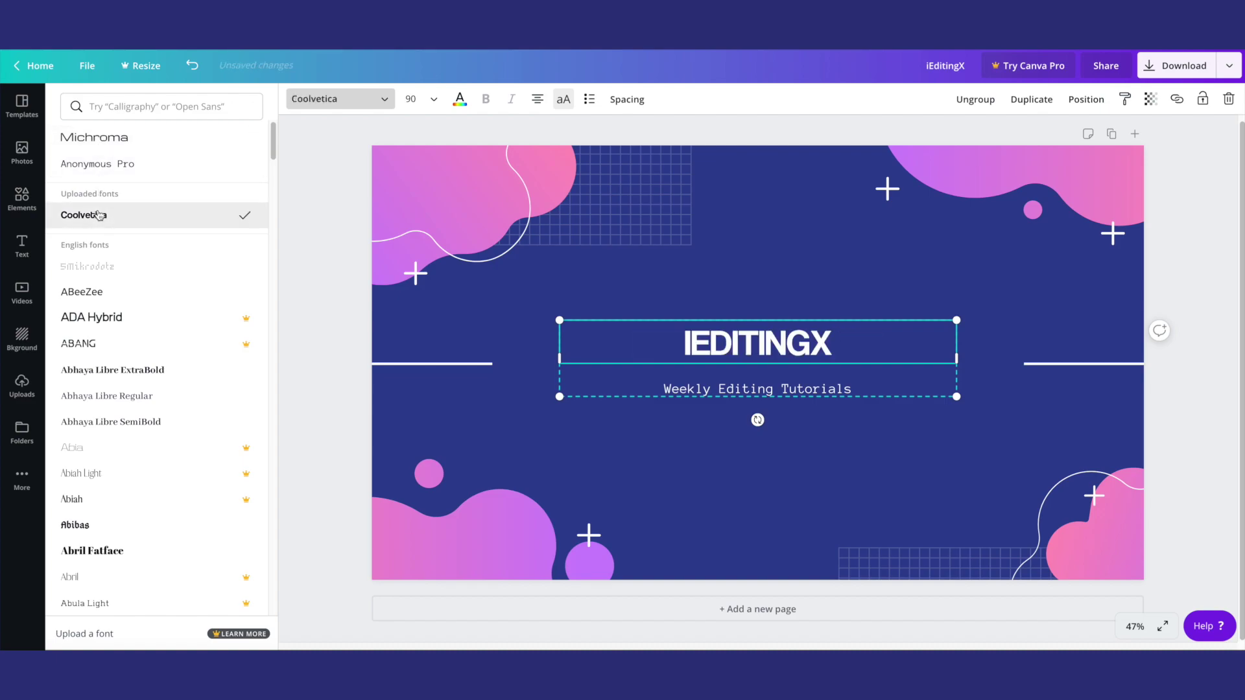
click(626, 99)
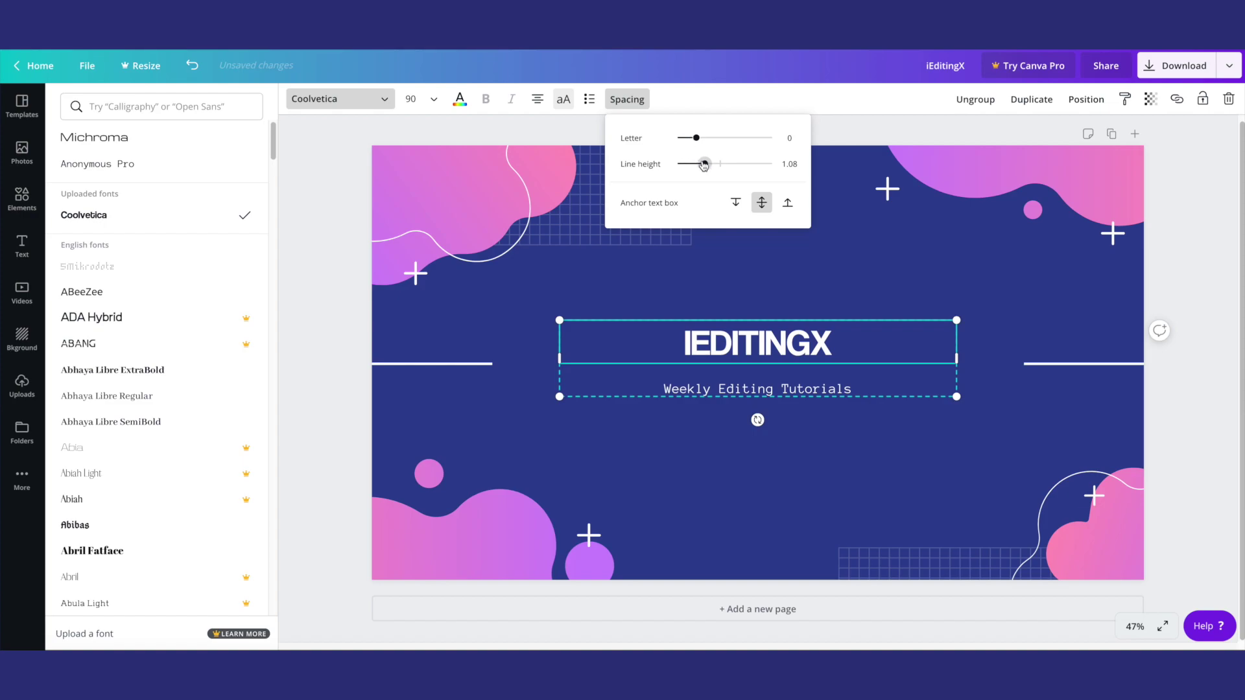
drag(696, 138, 706, 138)
Step: Enlarge the title and subtitle block slightly
click(744, 396)
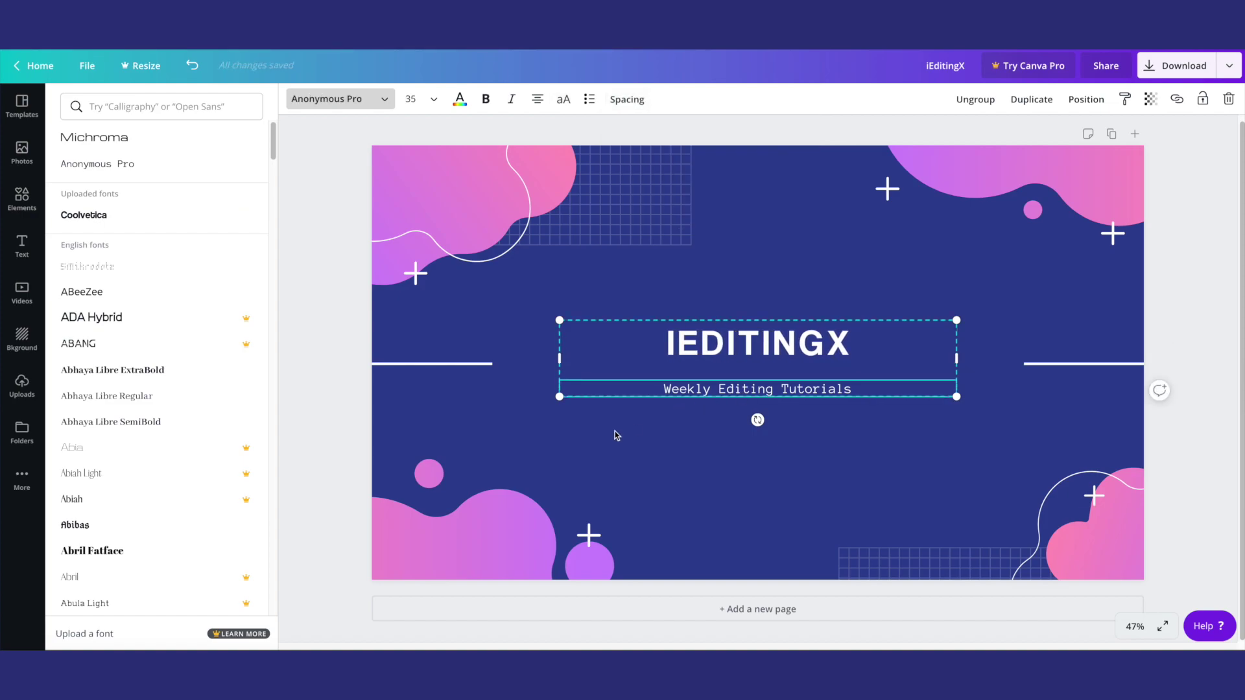
click(614, 434)
click(581, 380)
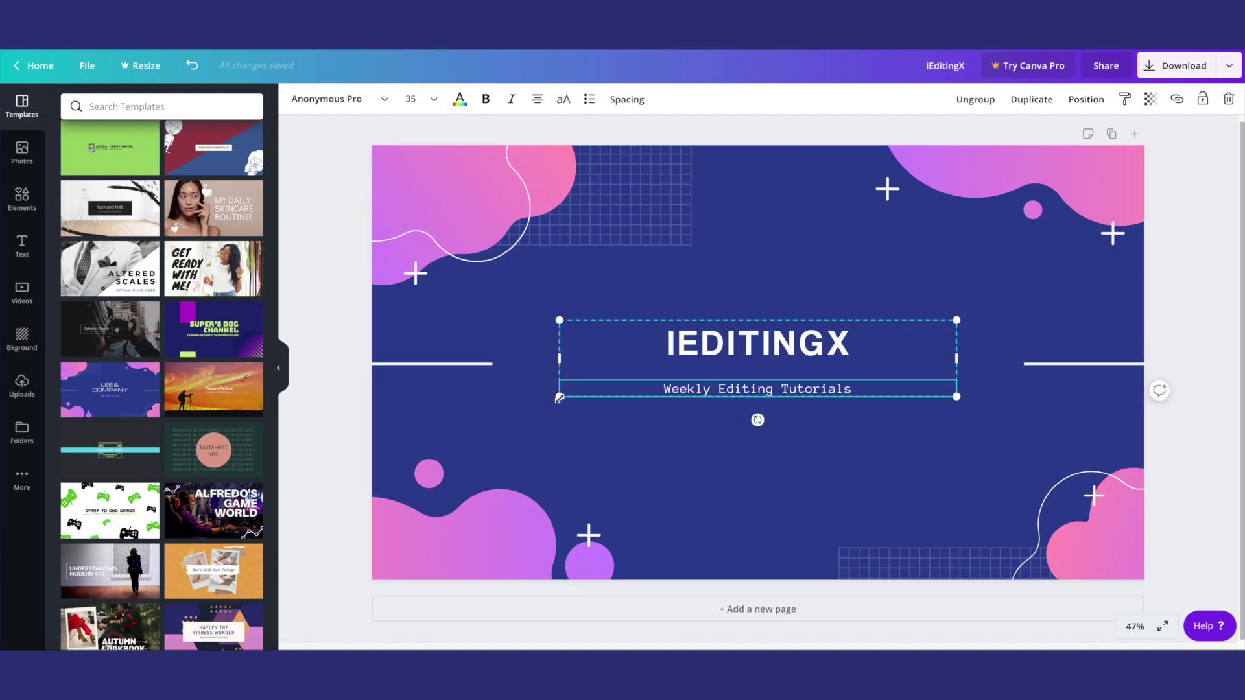
drag(559, 398, 552, 399)
Step: Try light purple, white and grey page backgrounds, keeping navy
click(492, 312)
click(297, 99)
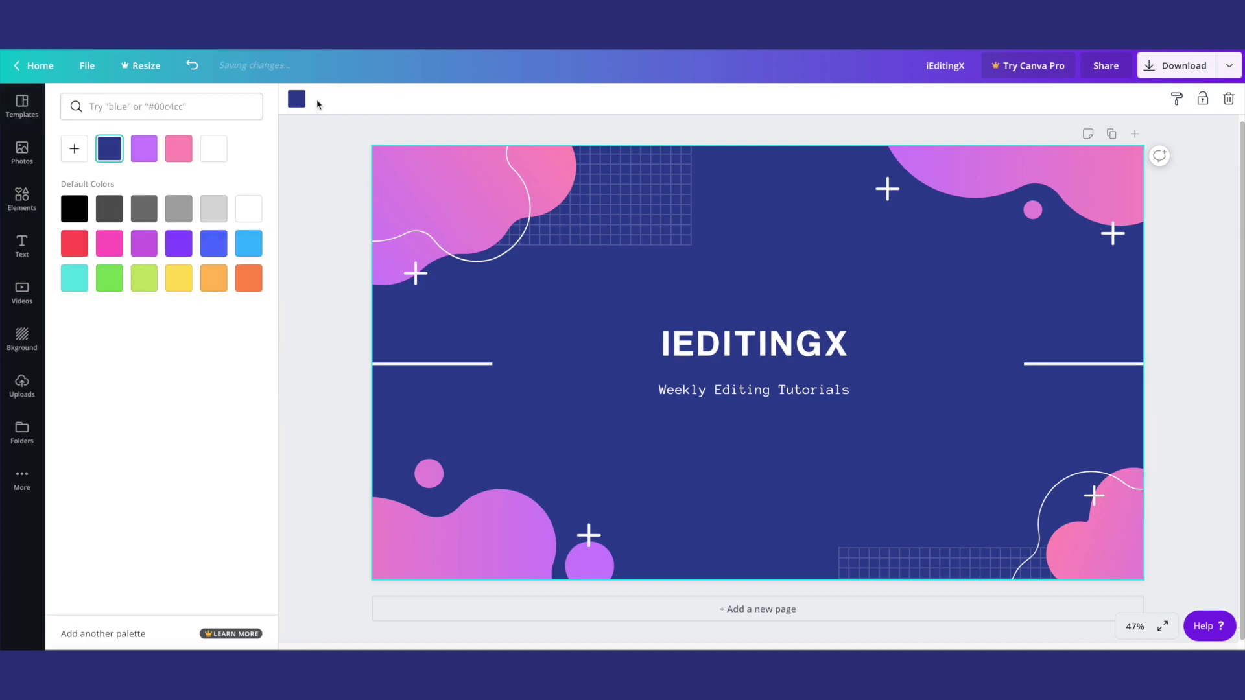
click(144, 149)
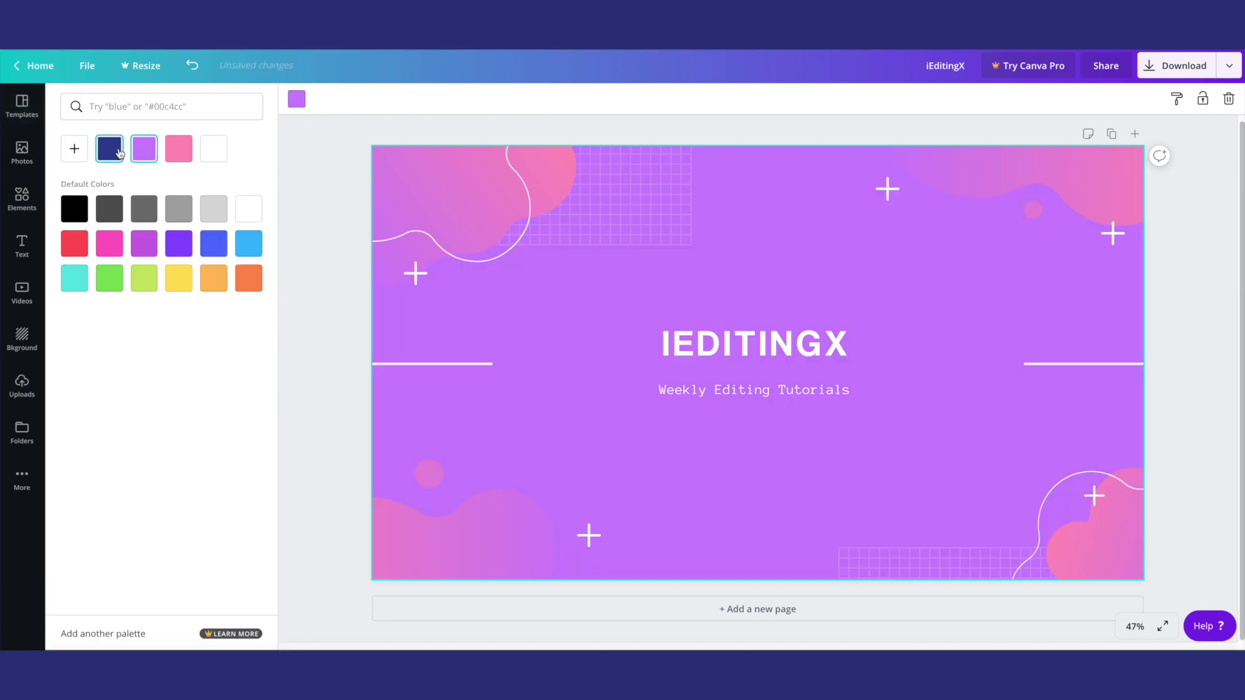
click(110, 148)
click(207, 148)
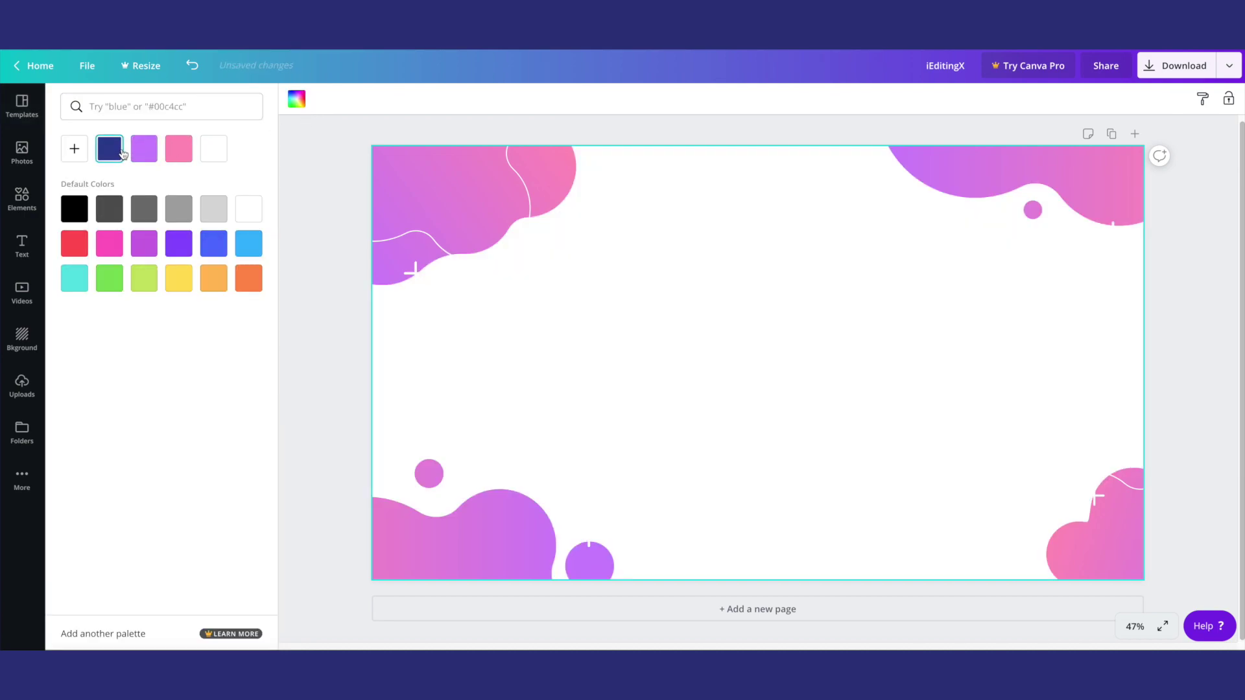
click(110, 149)
click(144, 216)
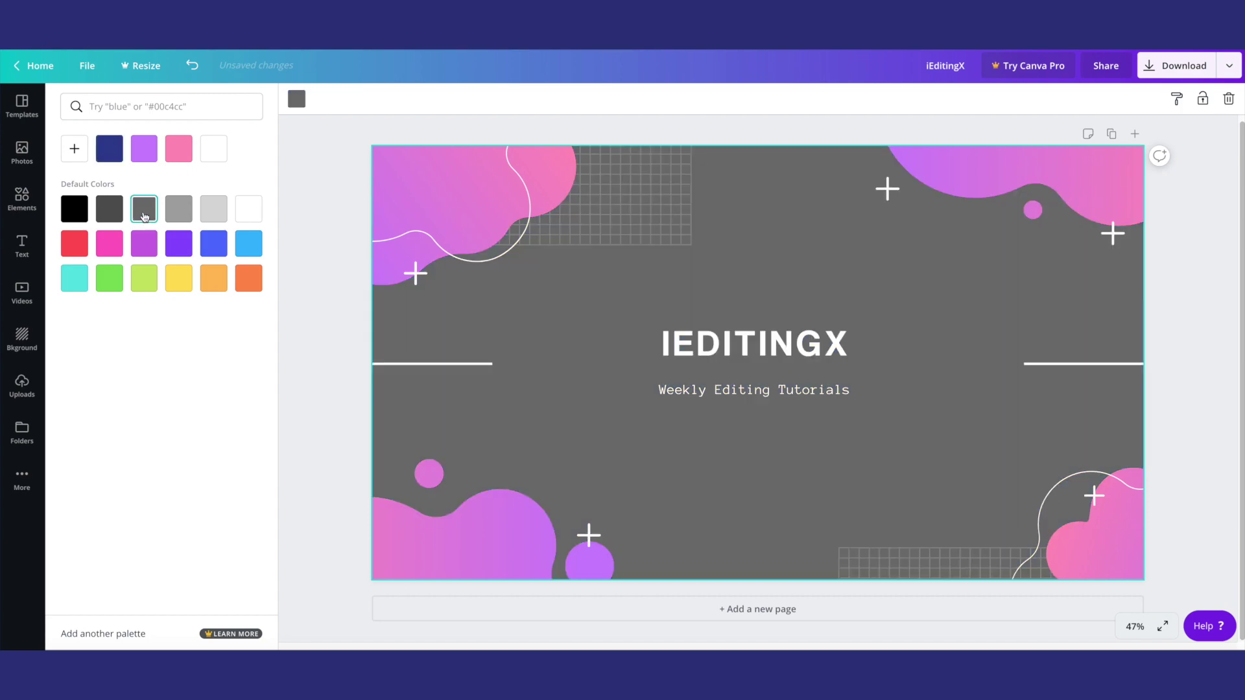
click(110, 148)
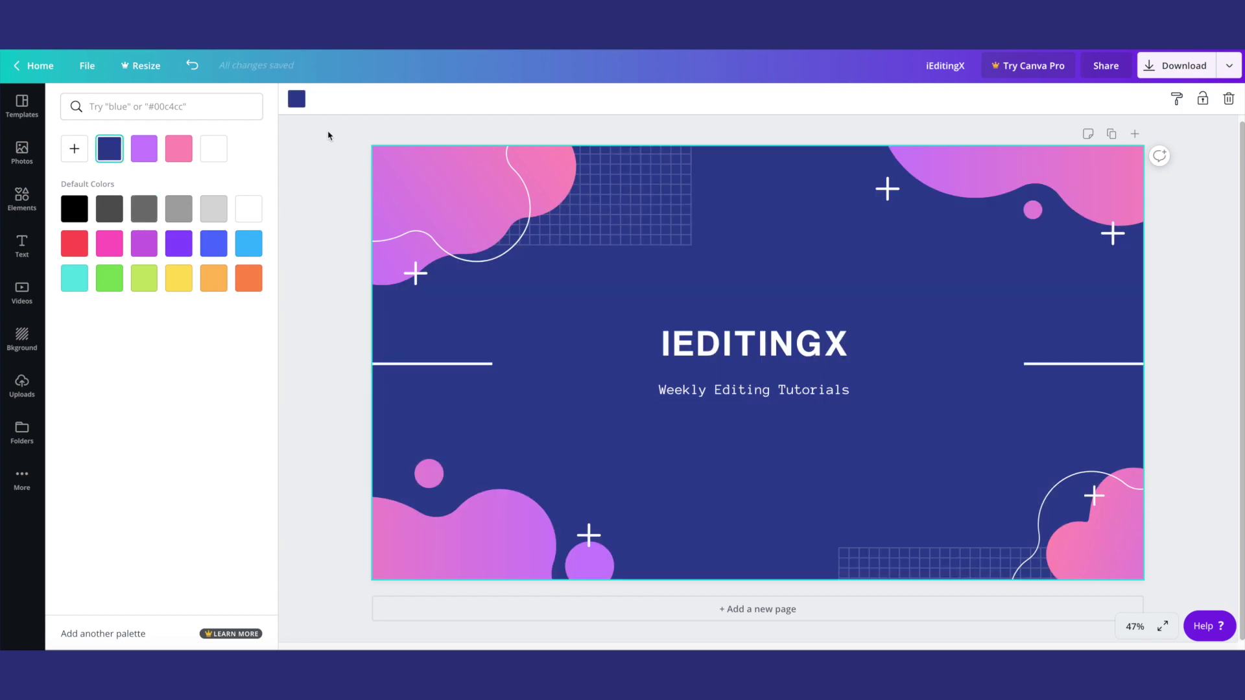
Step: Try blue on the top-left blob, then return it to pink
click(382, 261)
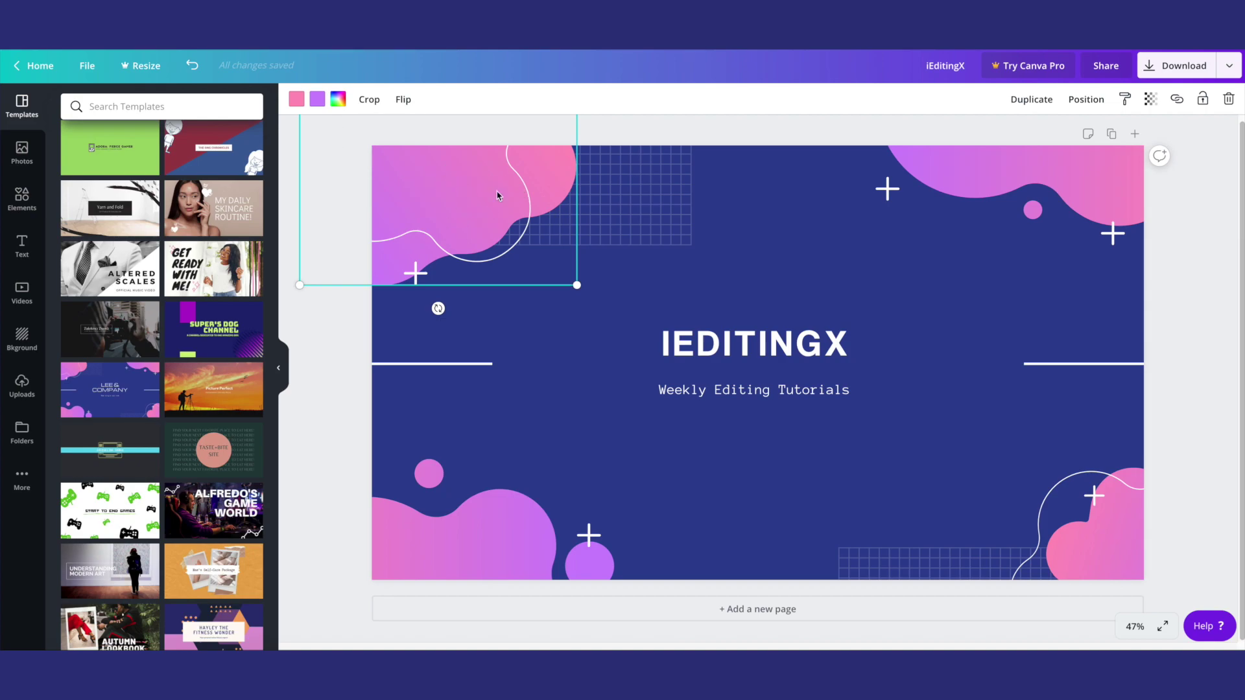
click(297, 99)
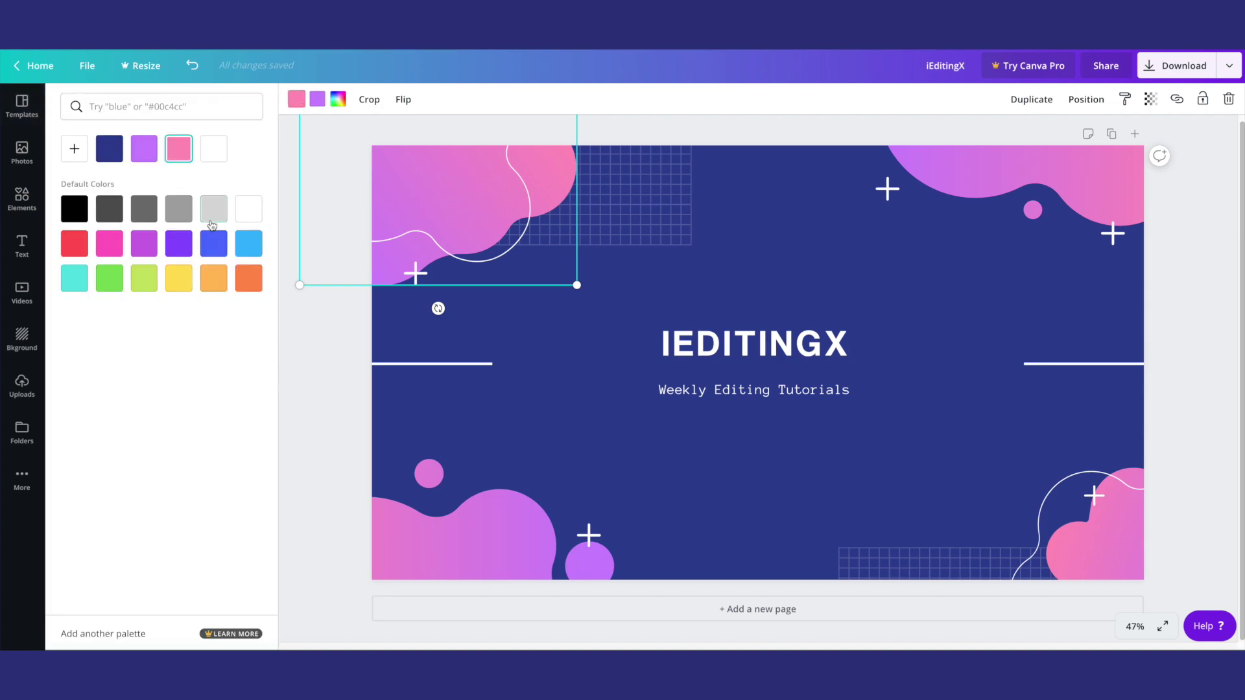
click(214, 243)
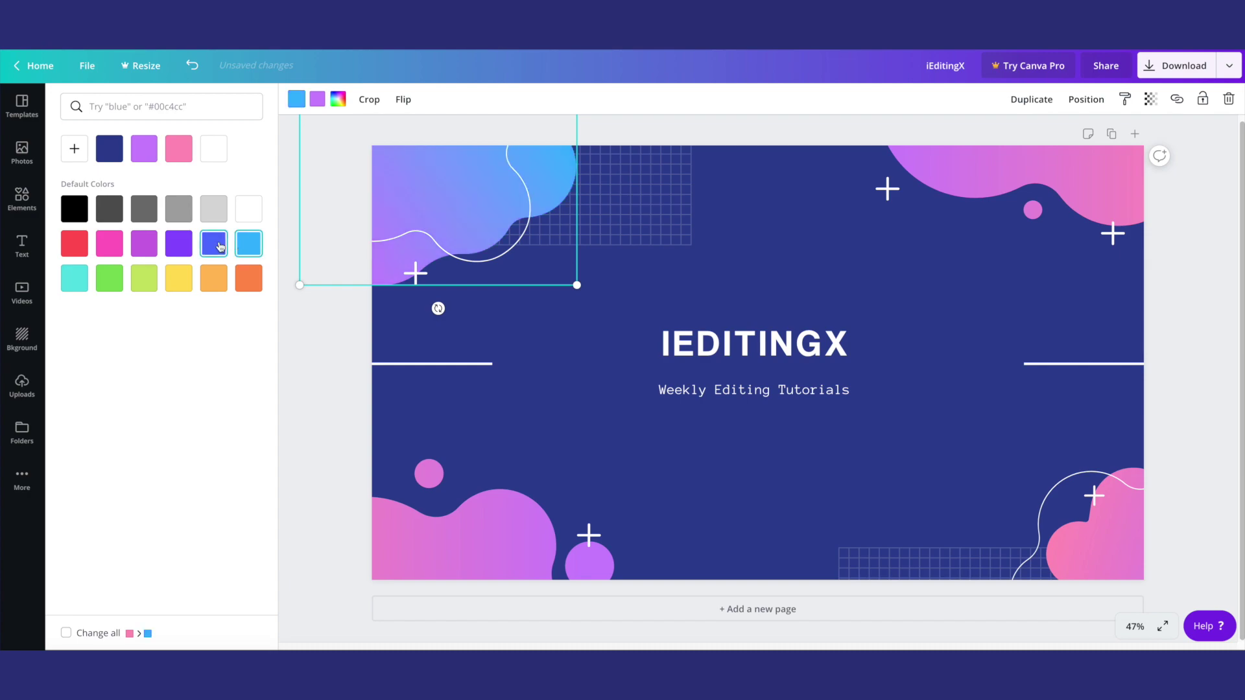
click(181, 156)
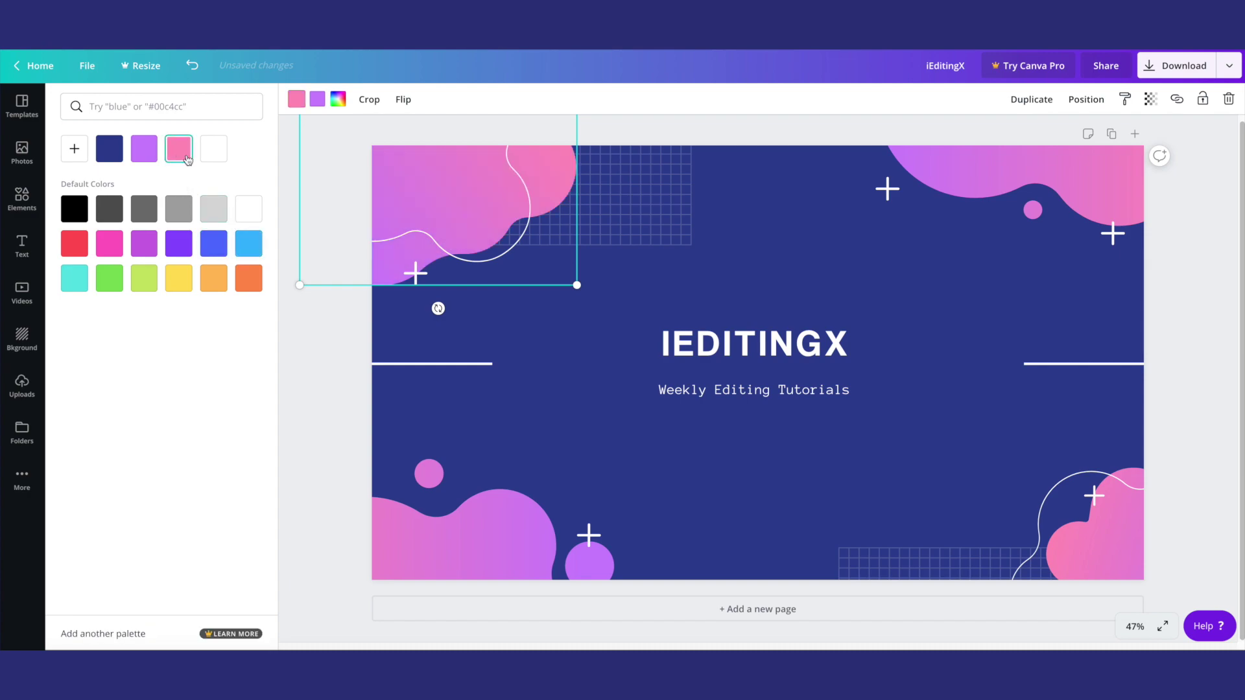
click(299, 394)
click(798, 357)
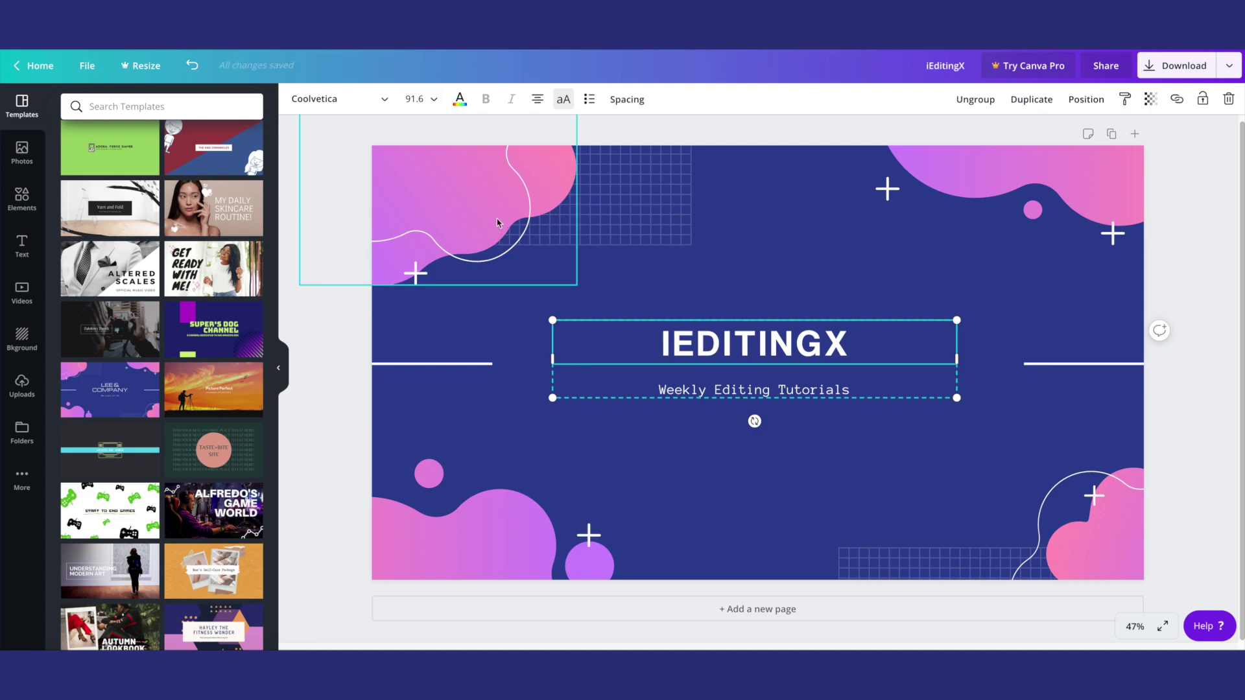
Step: Raise the IEDITINGX heading's font size to 96, then to 104, and deselect it
click(437, 104)
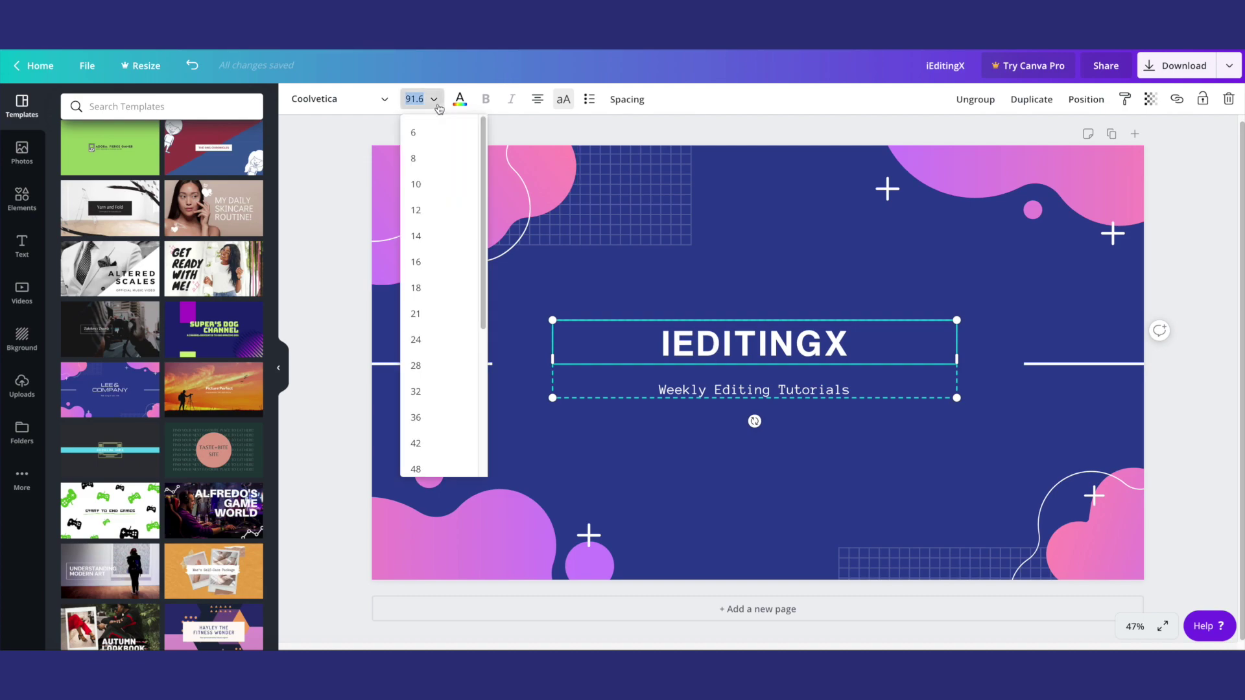
scroll(425, 379, down, 5)
click(425, 381)
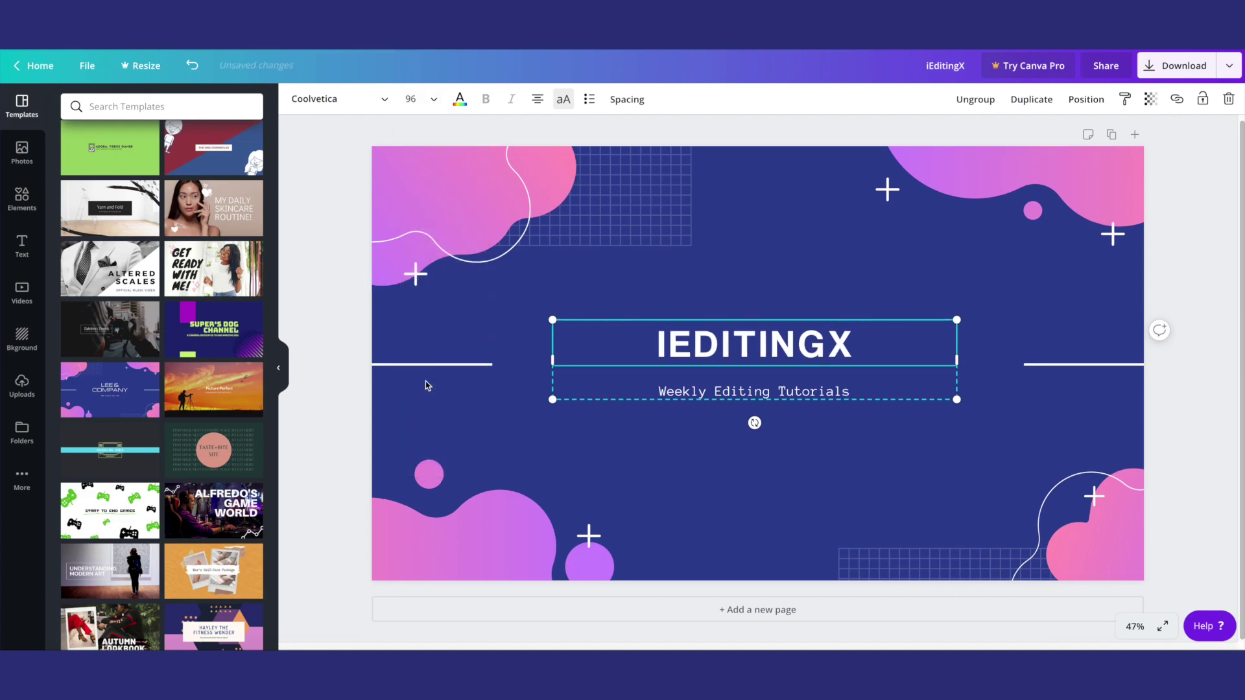
click(421, 99)
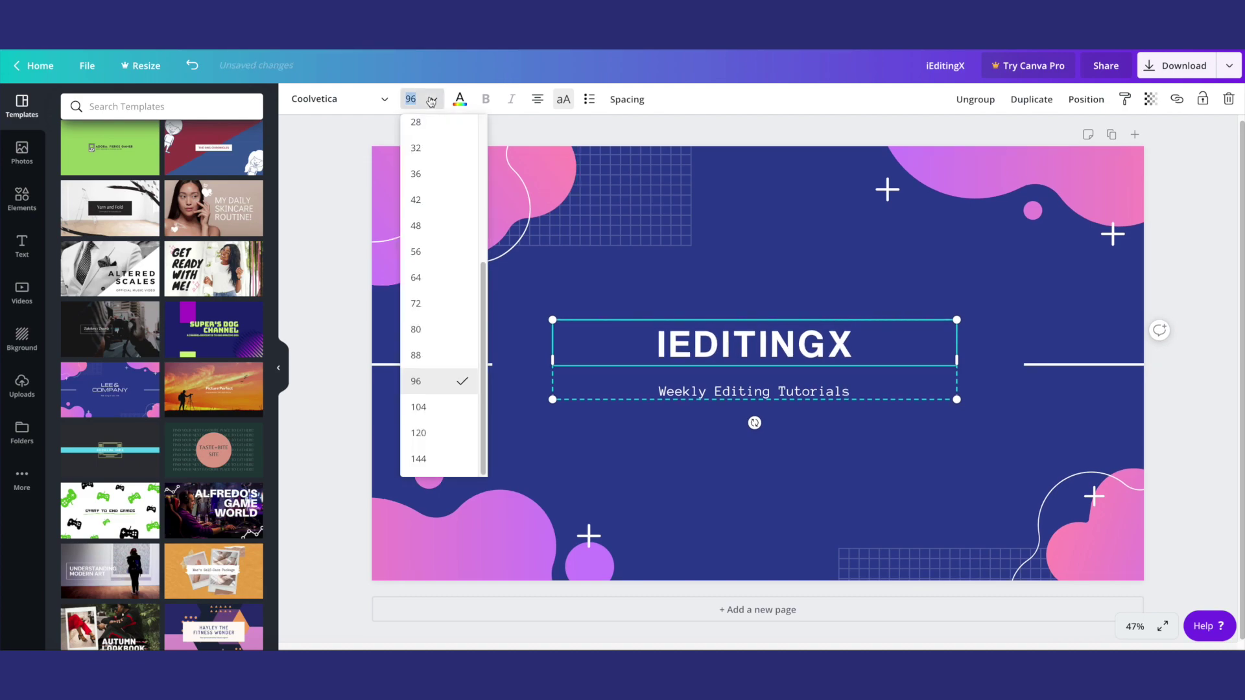
click(427, 404)
click(329, 386)
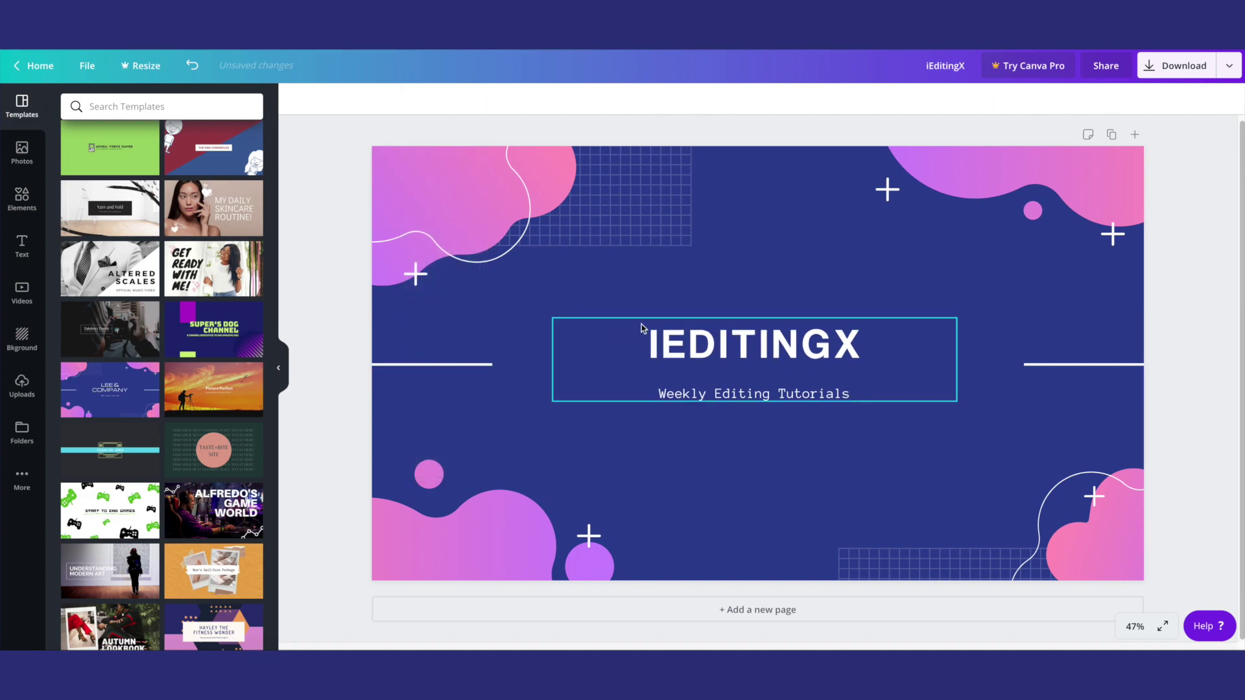
click(696, 394)
click(306, 330)
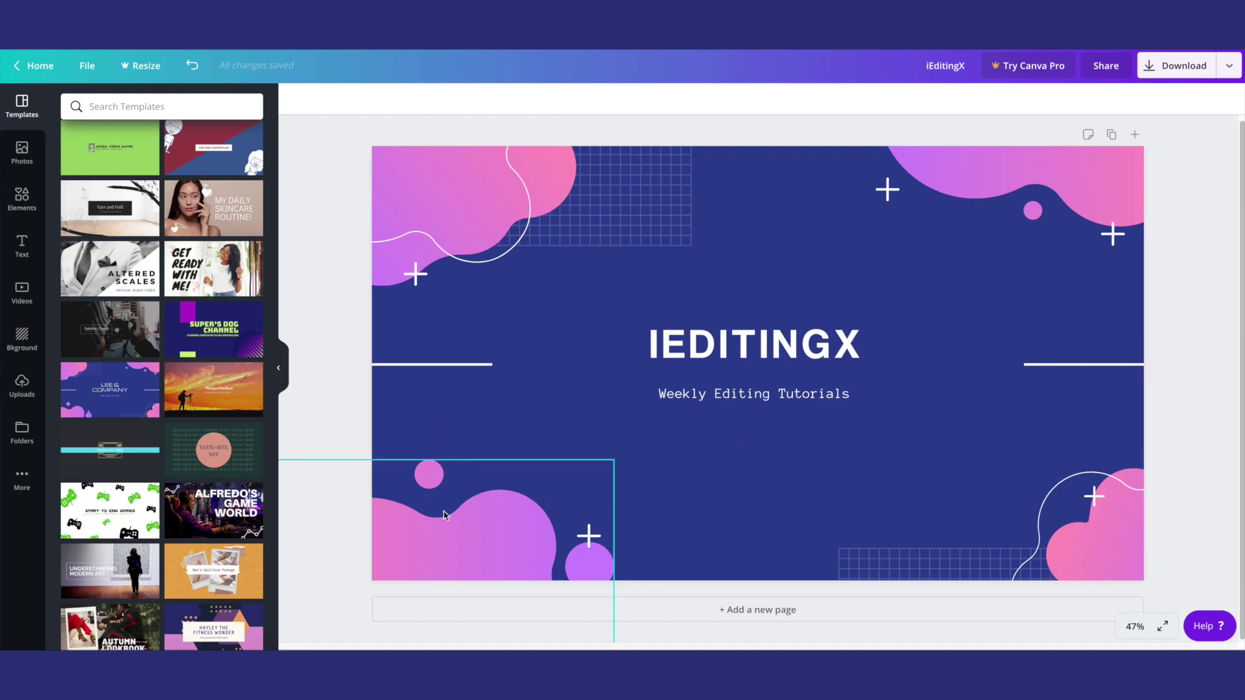
Step: Move the bottom blob groups up toward the centre, lower the top-right blob and plus shapes
drag(454, 515, 464, 420)
drag(586, 538, 599, 471)
drag(1115, 485, 1082, 397)
drag(1022, 175, 1026, 242)
drag(1111, 235, 1104, 285)
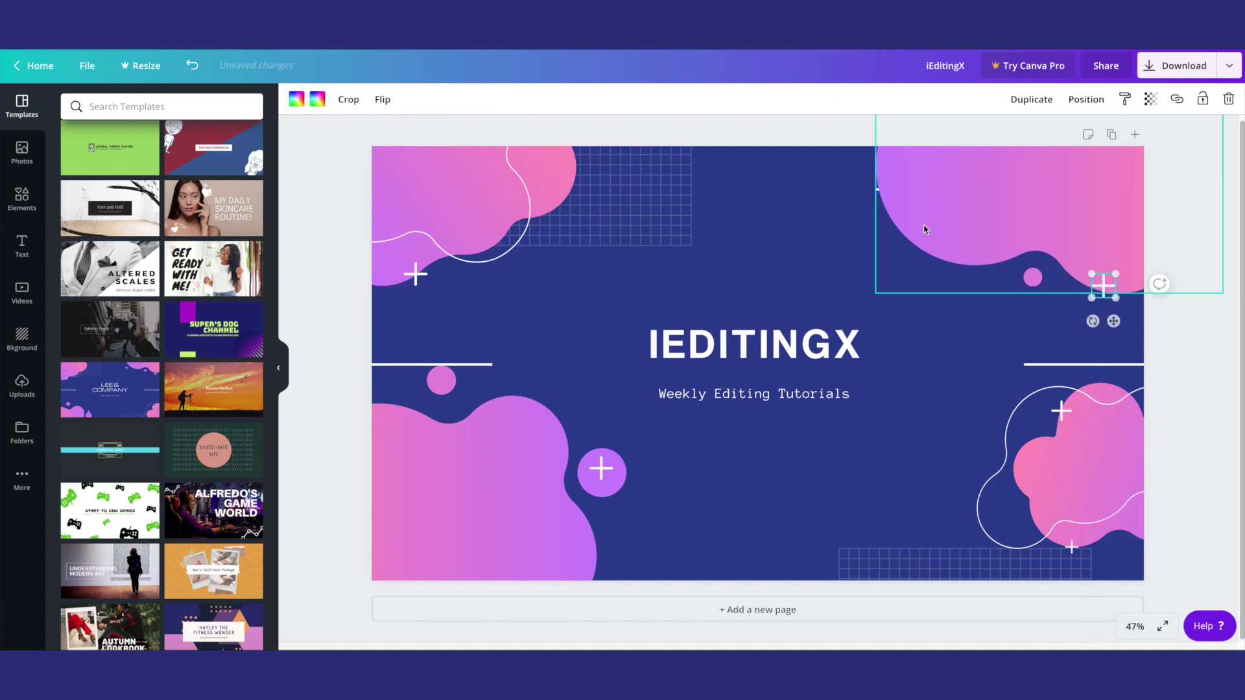
click(869, 194)
click(880, 195)
Step: Shift the top-left pink blob and grid down, nudge the bottom-left blobs, adjust the top-right blob
drag(425, 189, 425, 226)
drag(644, 178, 644, 219)
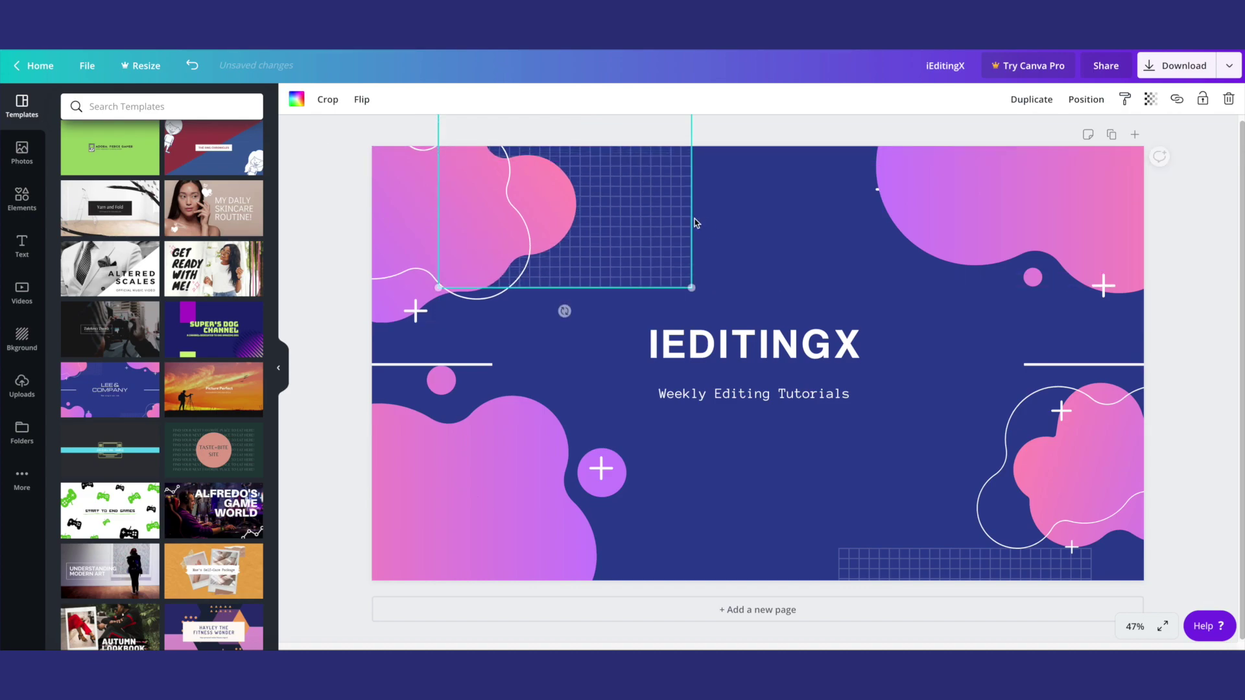
click(759, 128)
drag(507, 495, 508, 508)
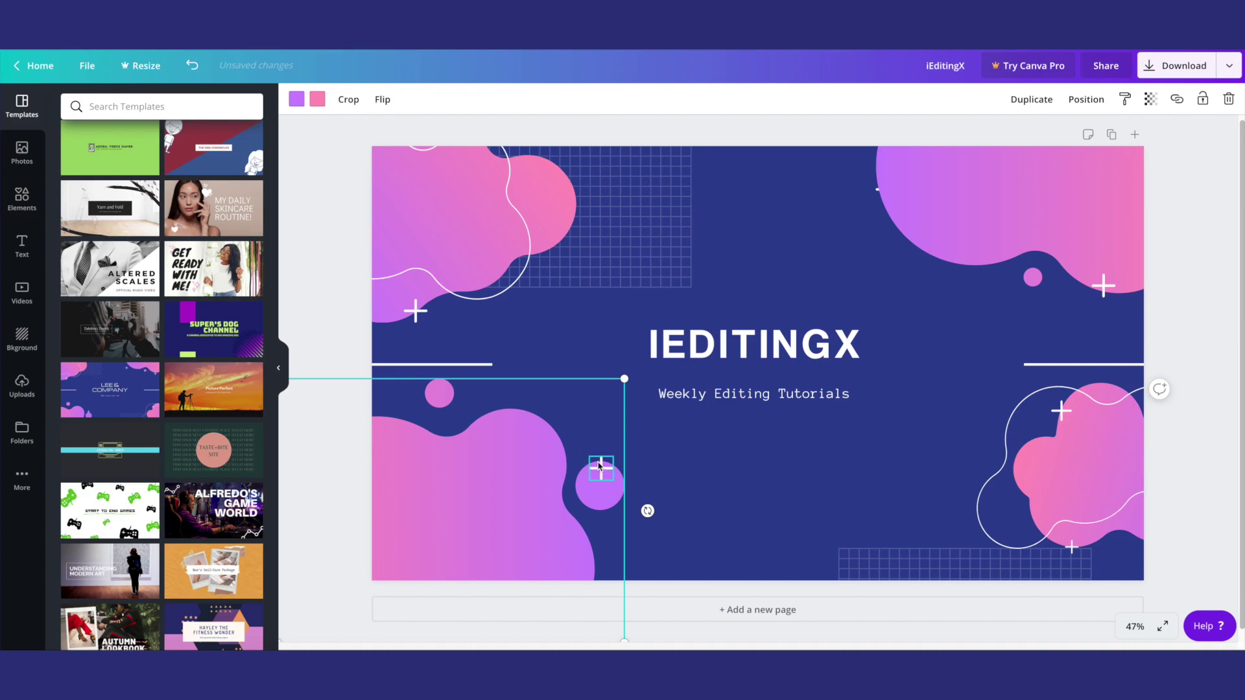
click(904, 190)
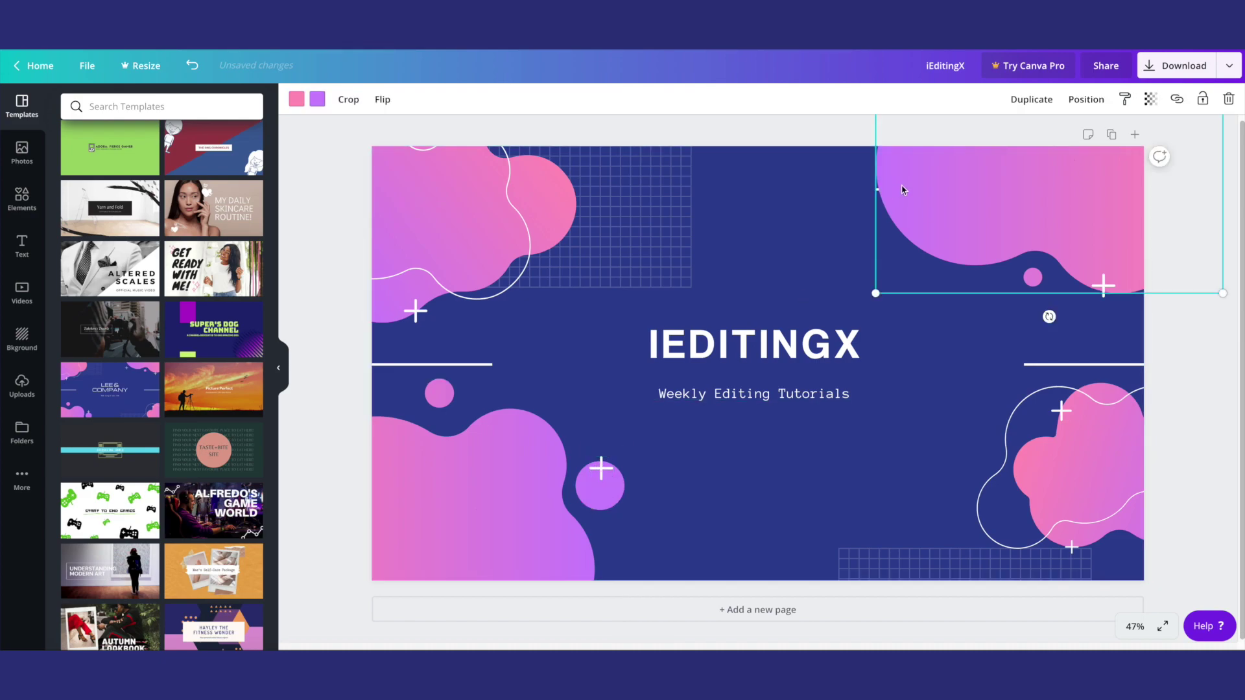
drag(904, 189, 942, 188)
click(289, 285)
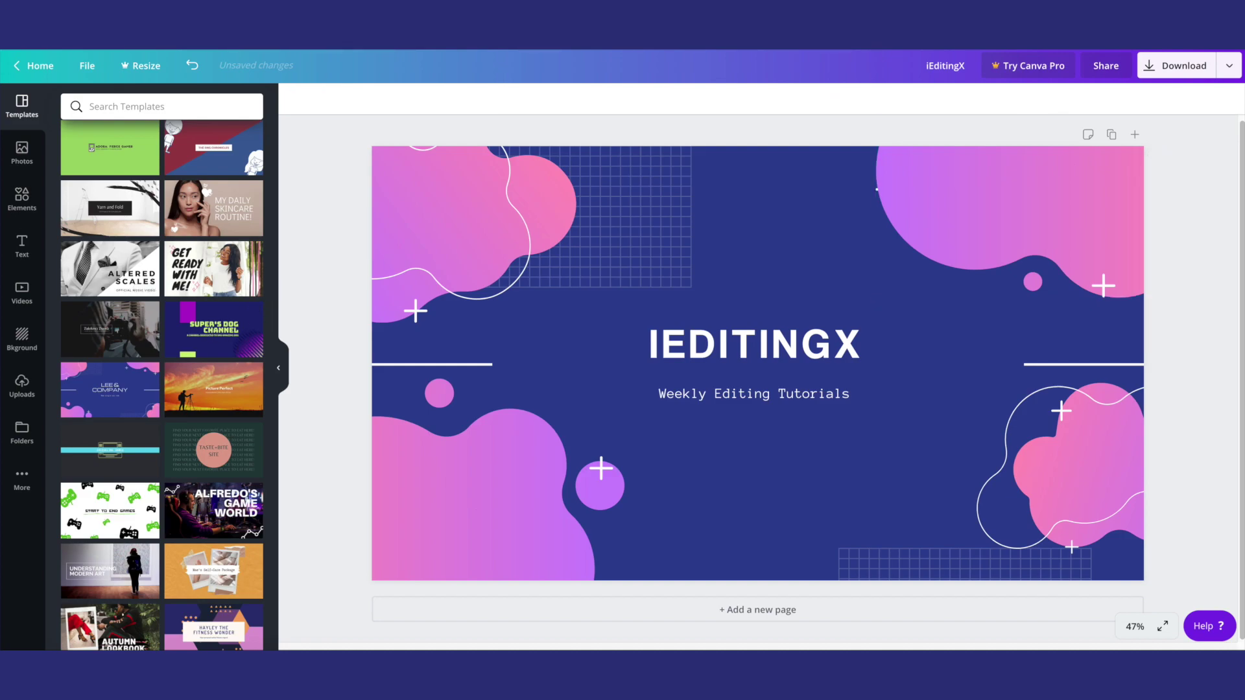
Step: Open the Elements library, then select and deselect the top navy band rectangle
click(20, 197)
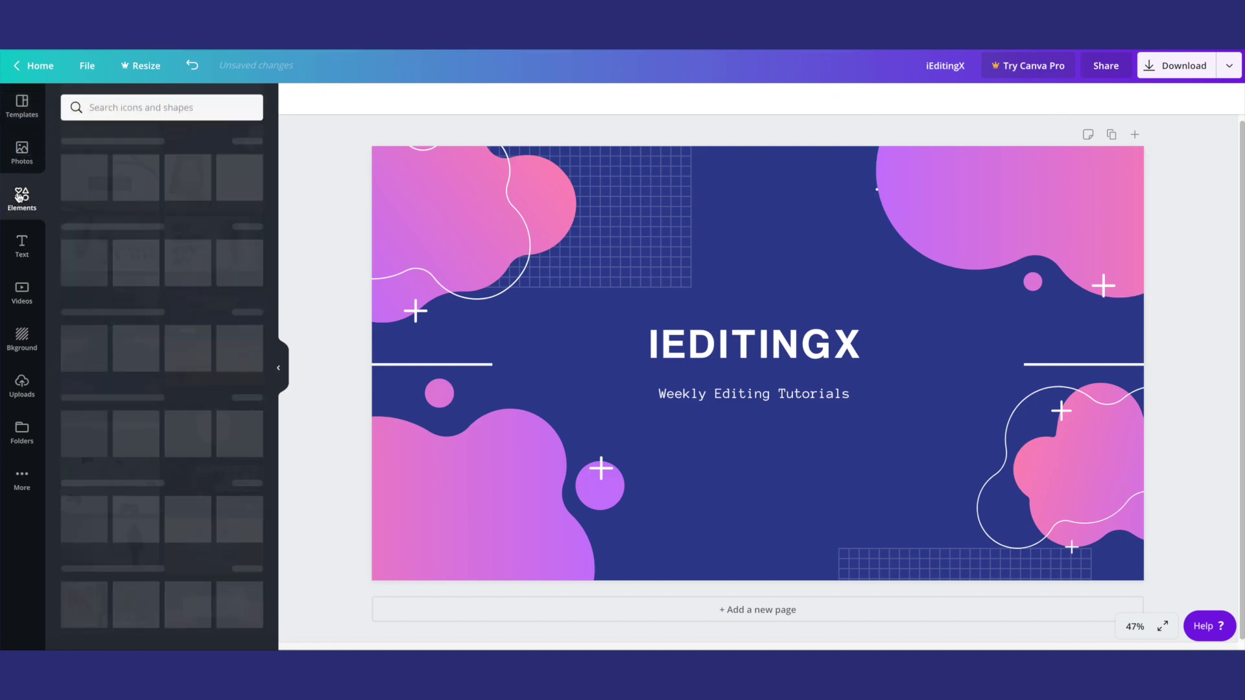
click(98, 176)
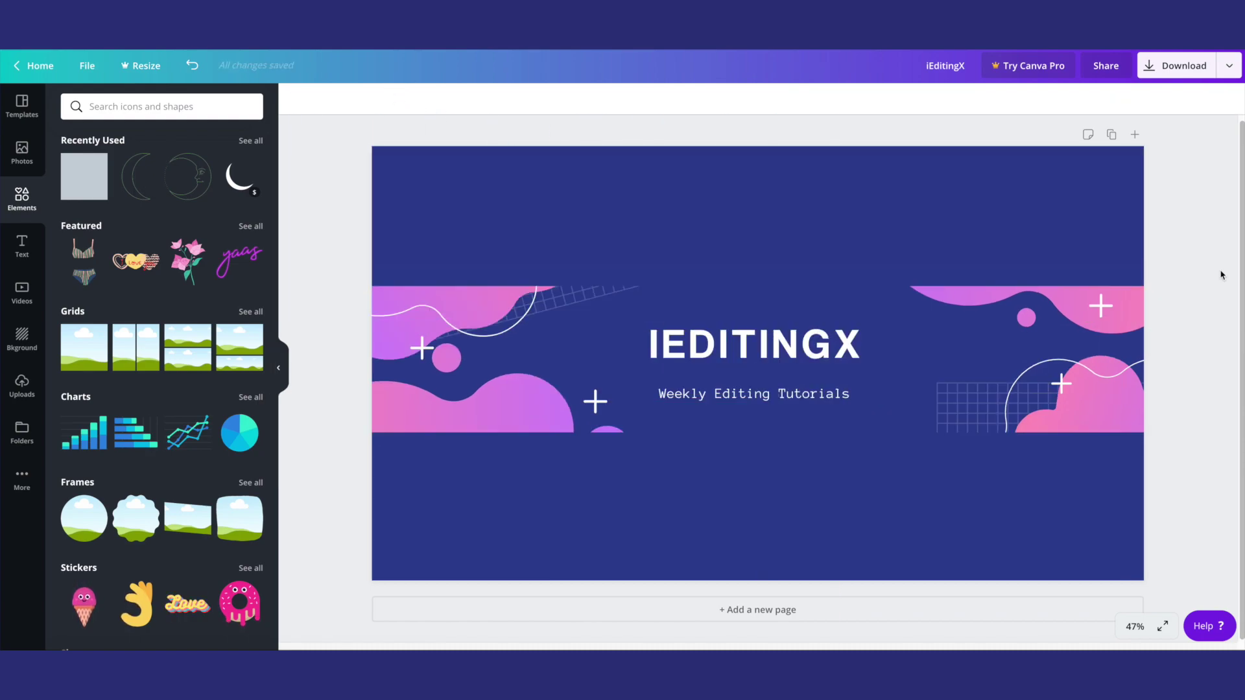
click(742, 248)
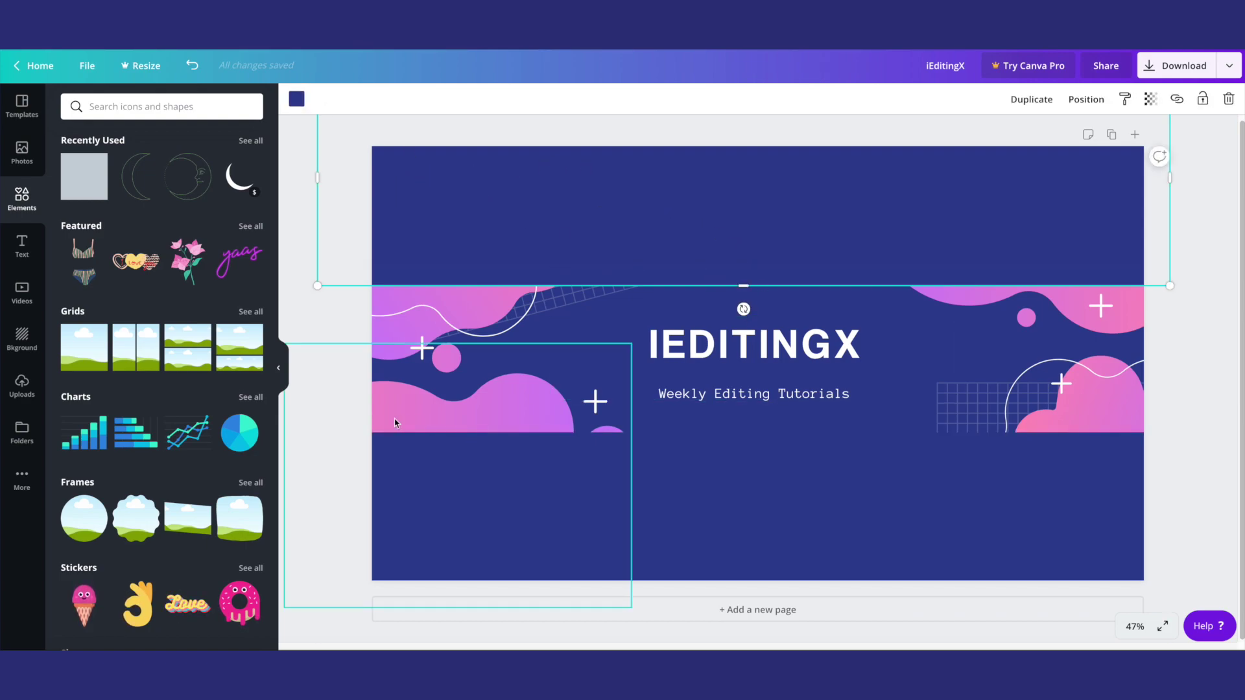
click(309, 336)
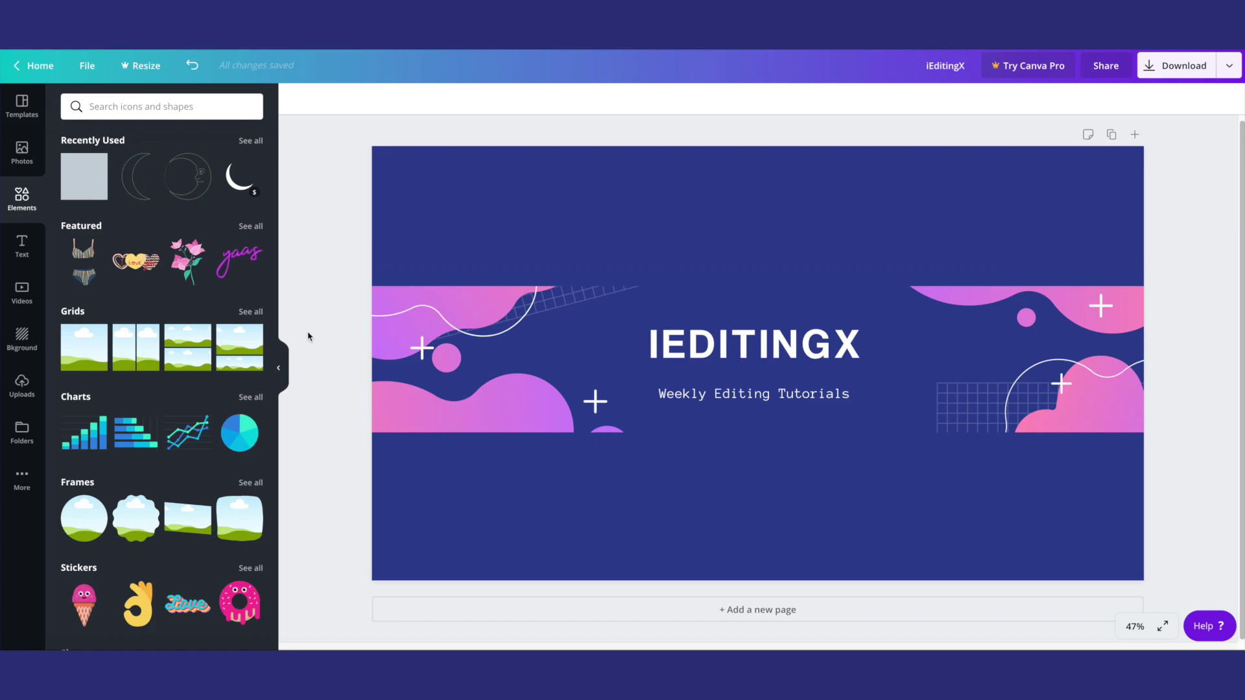